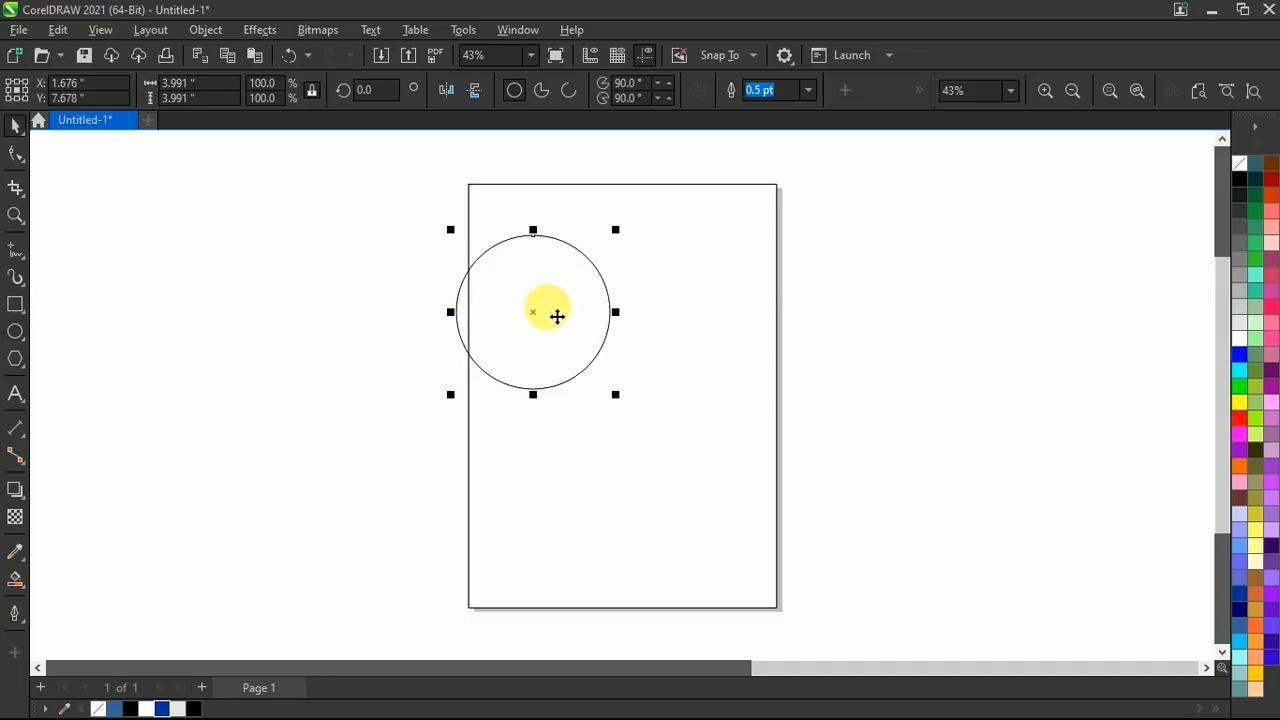
Step: Move the circle slightly down the page and add a concentric smaller copy about 3.35 inches in diameter inside it
drag(554, 314, 549, 325)
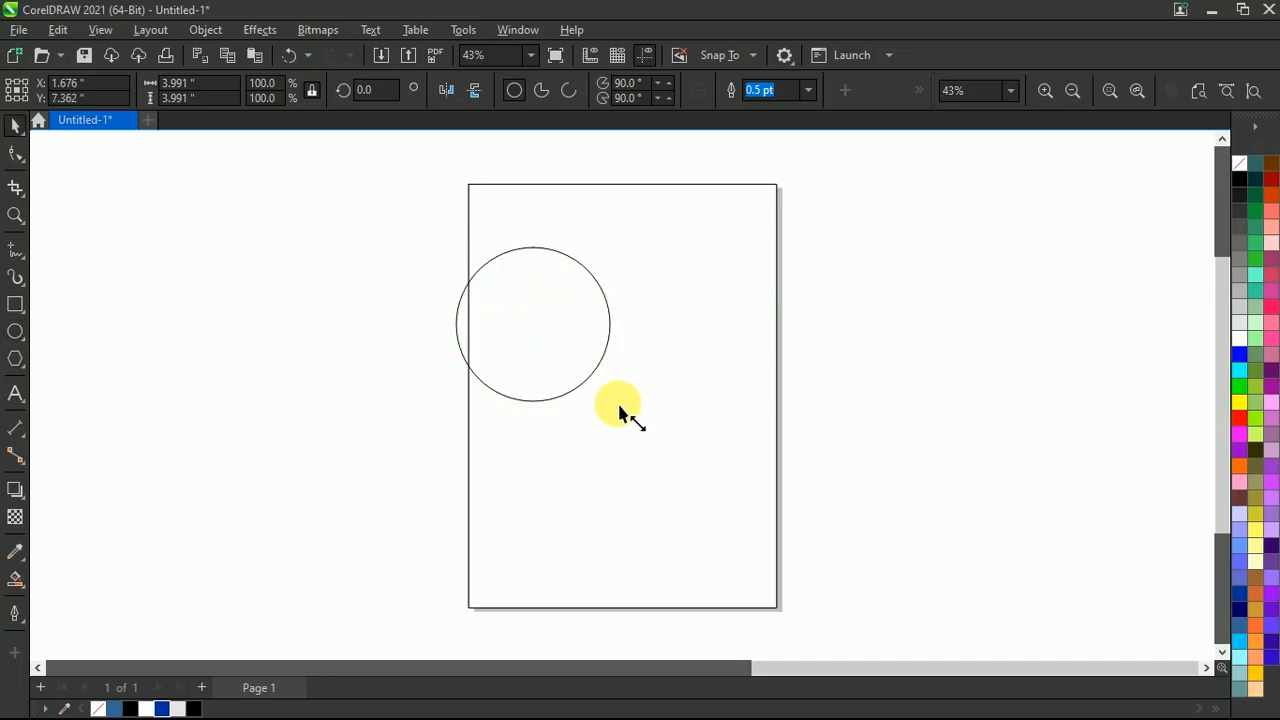
drag(451, 407, 465, 410)
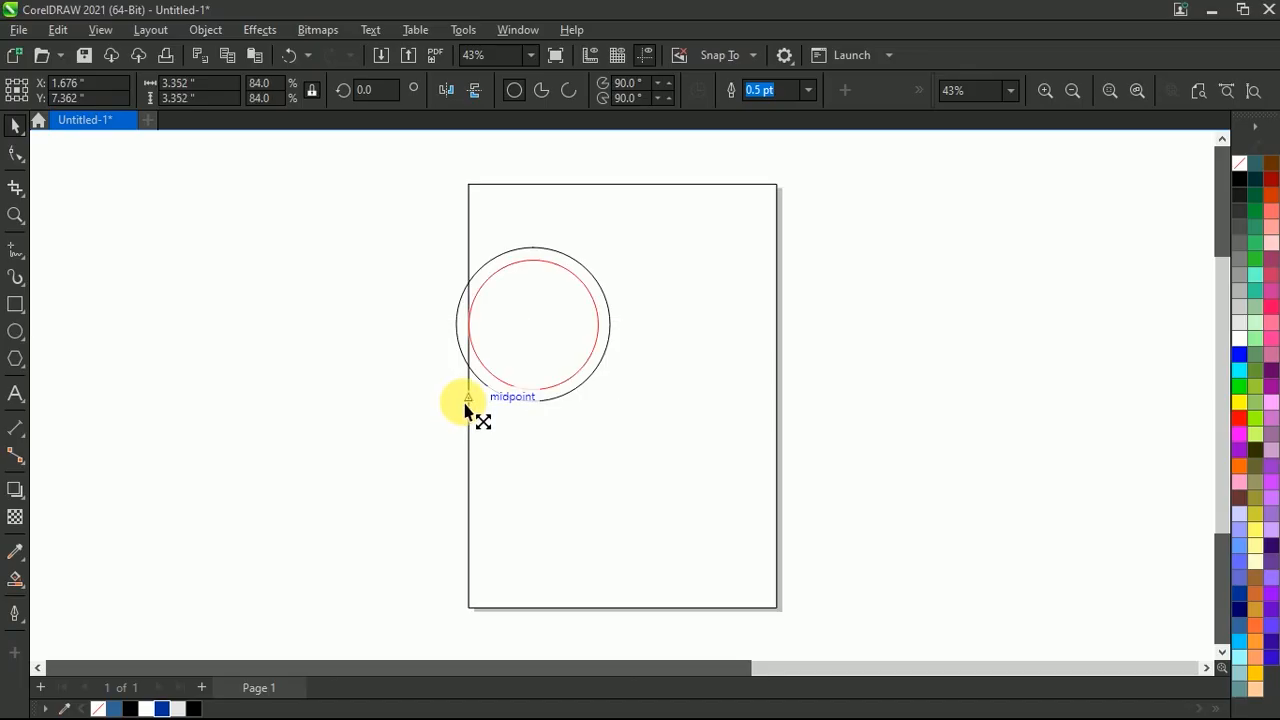
click(338, 322)
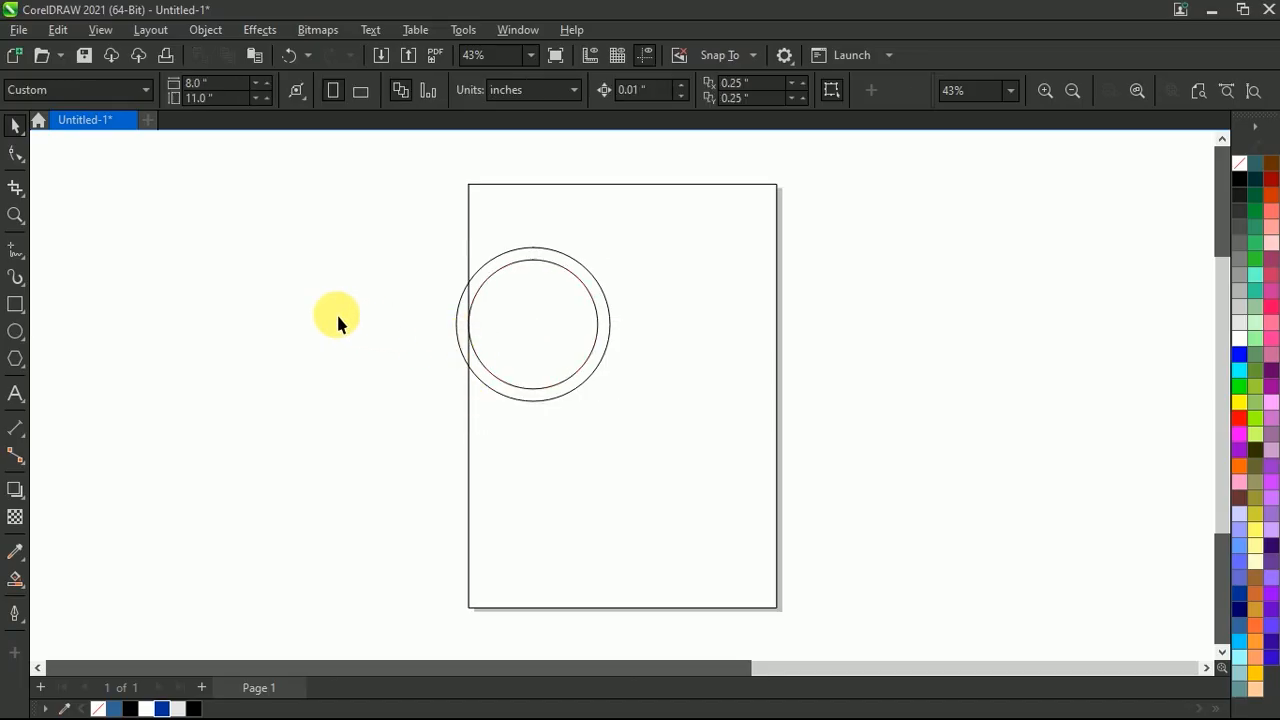
Step: Create a large concentric copy of the circle, about 12.85 inches in diameter, reaching the page's right edge
click(578, 262)
drag(614, 406, 886, 578)
right_click(886, 578)
click(881, 438)
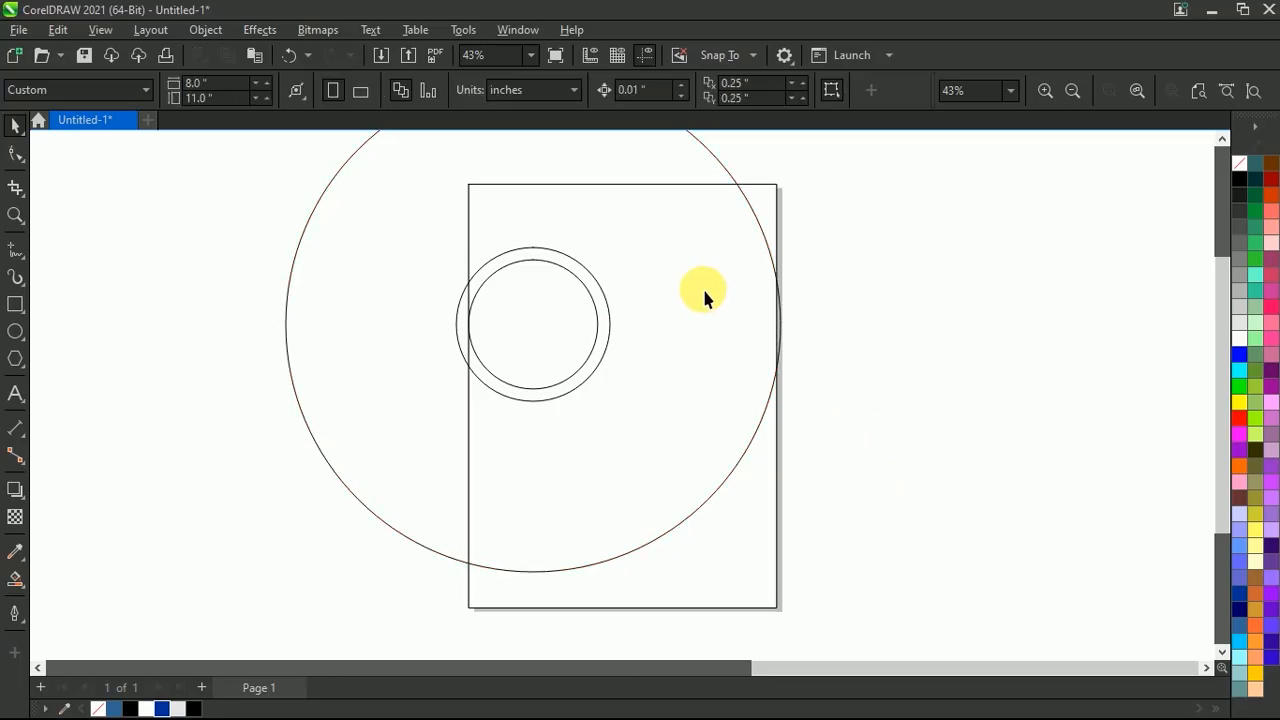
Step: Draw a slanted straight line from the circles' centre past the large circle, set its outline to 8 pt and convert it to an object
click(14, 254)
drag(533, 325, 849, 411)
key(space)
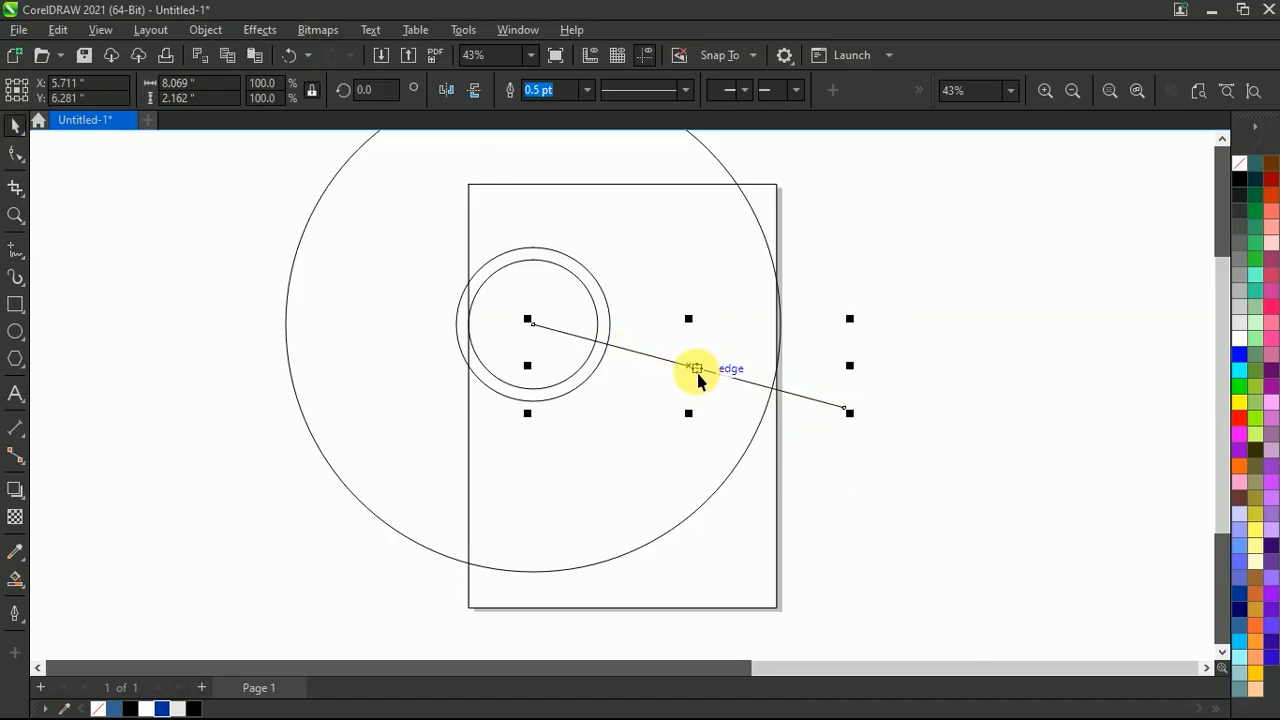
click(581, 97)
click(549, 242)
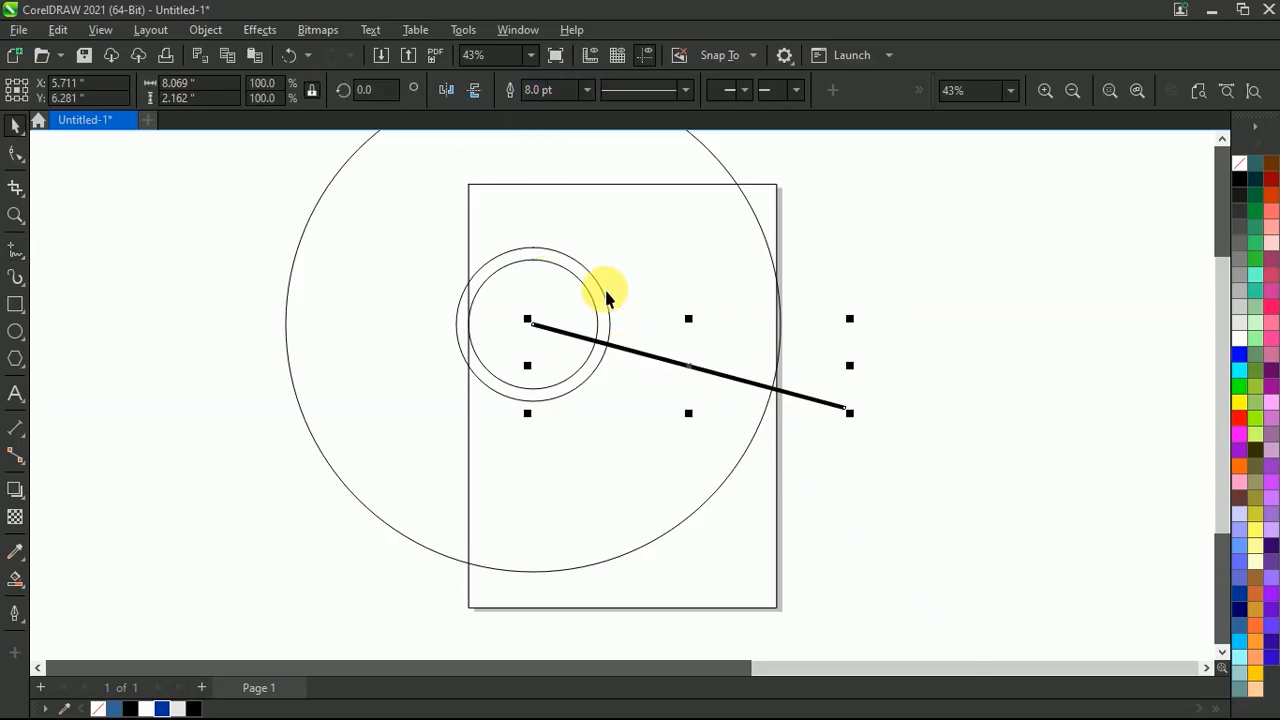
click(206, 29)
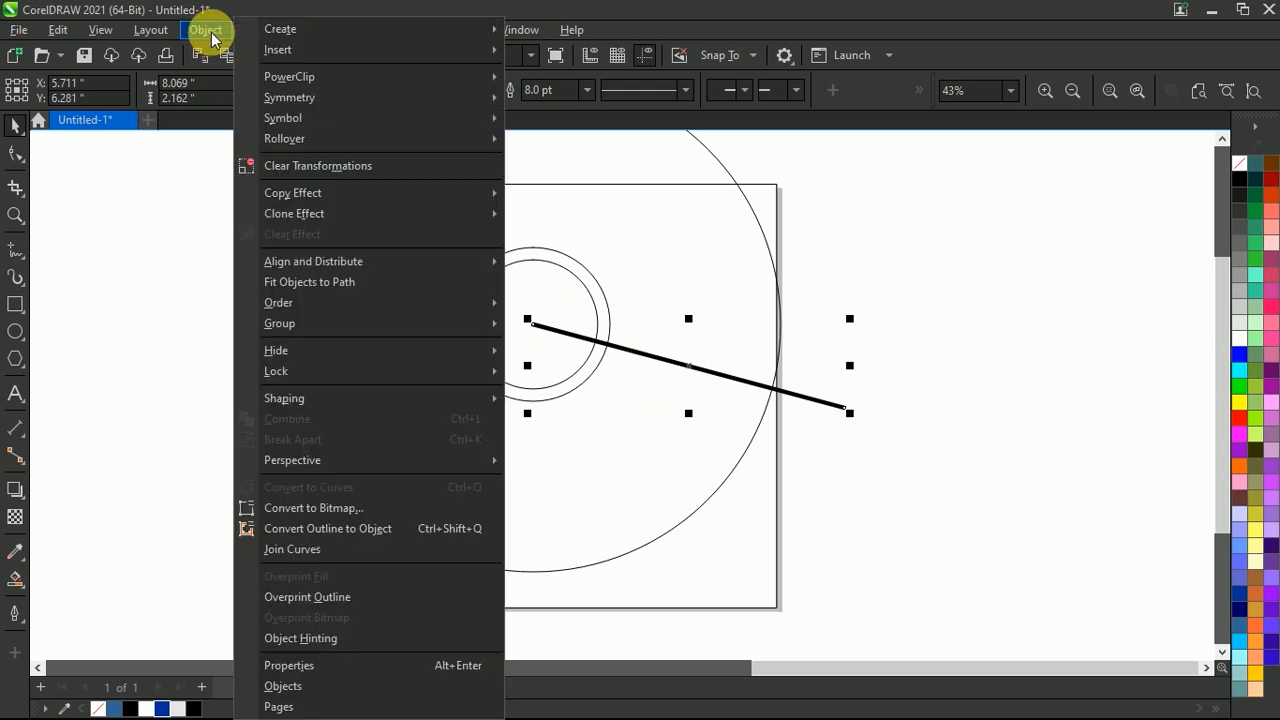
click(354, 527)
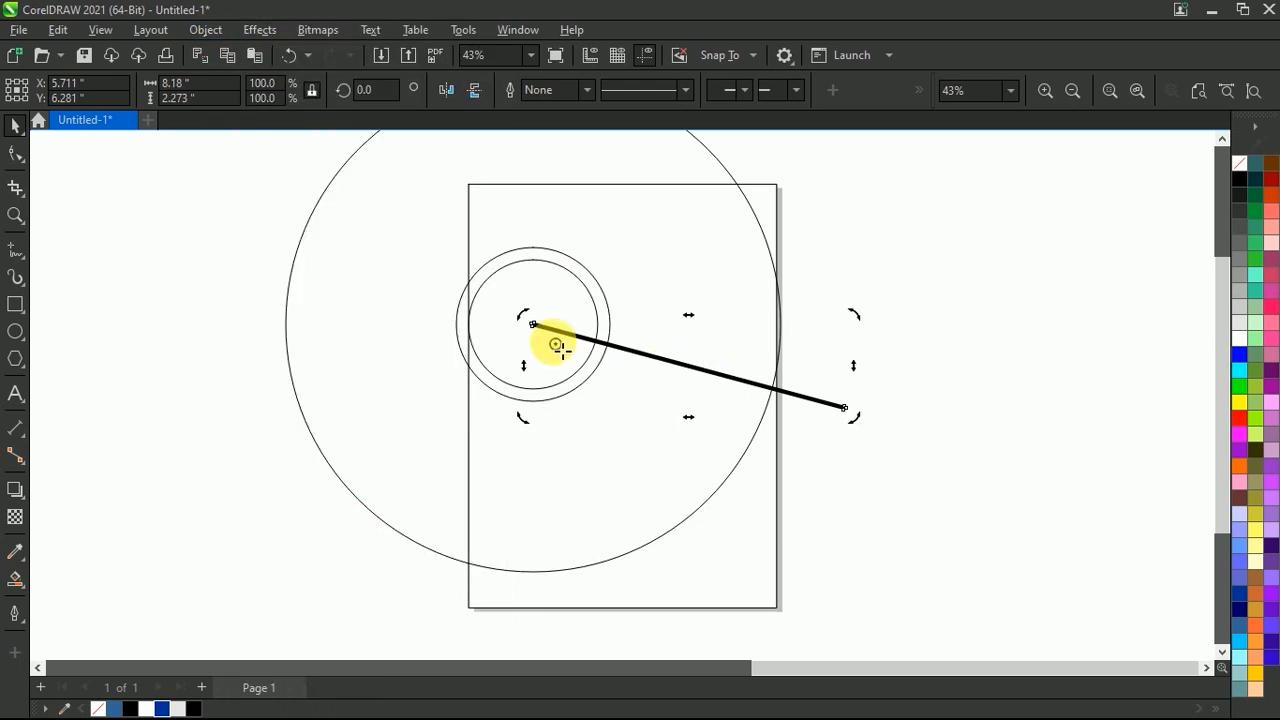
Step: Rotate a copy of the line upward about the circles' centre and repeat it to form three evenly spaced spokes
drag(543, 338, 531, 324)
drag(855, 312, 766, 131)
scroll(691, 294, down, 1)
key(ctrl+r)
click(772, 294)
scroll(772, 294, up, 1)
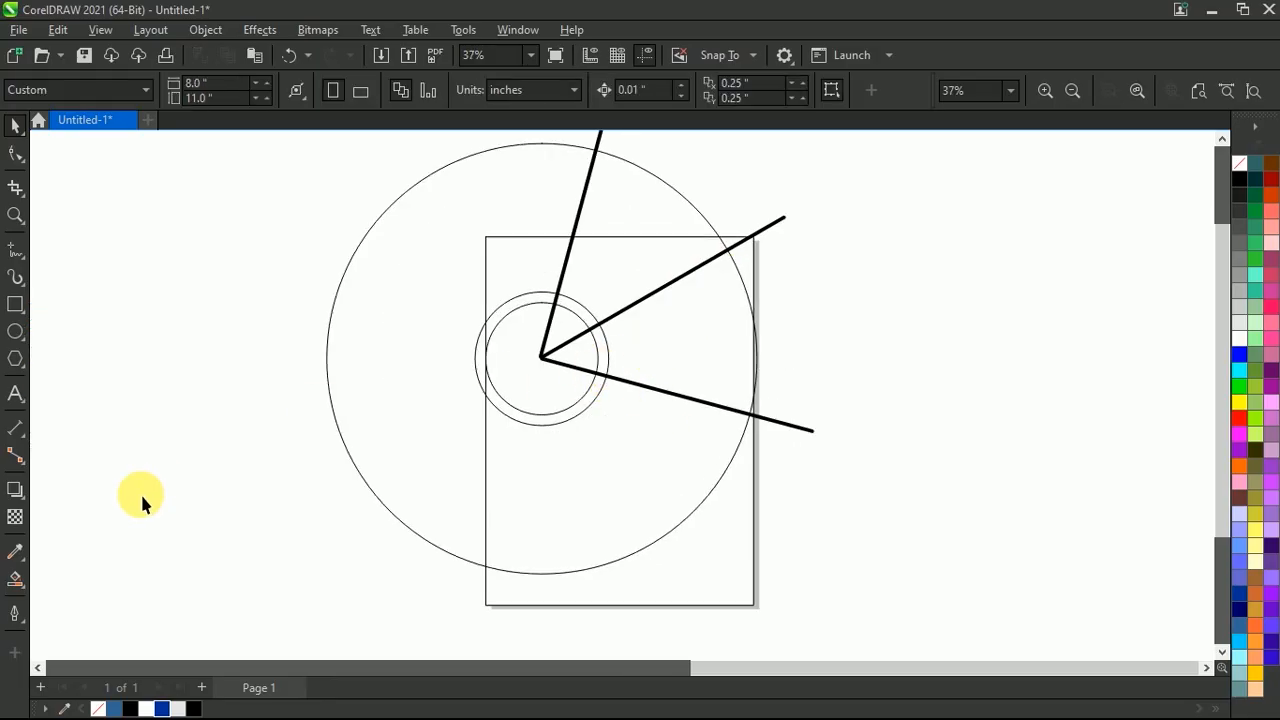
Step: Smart-fill the three page areas between the spokes, outside the inner circles, with blue and a 0.5 pt black outline
click(20, 580)
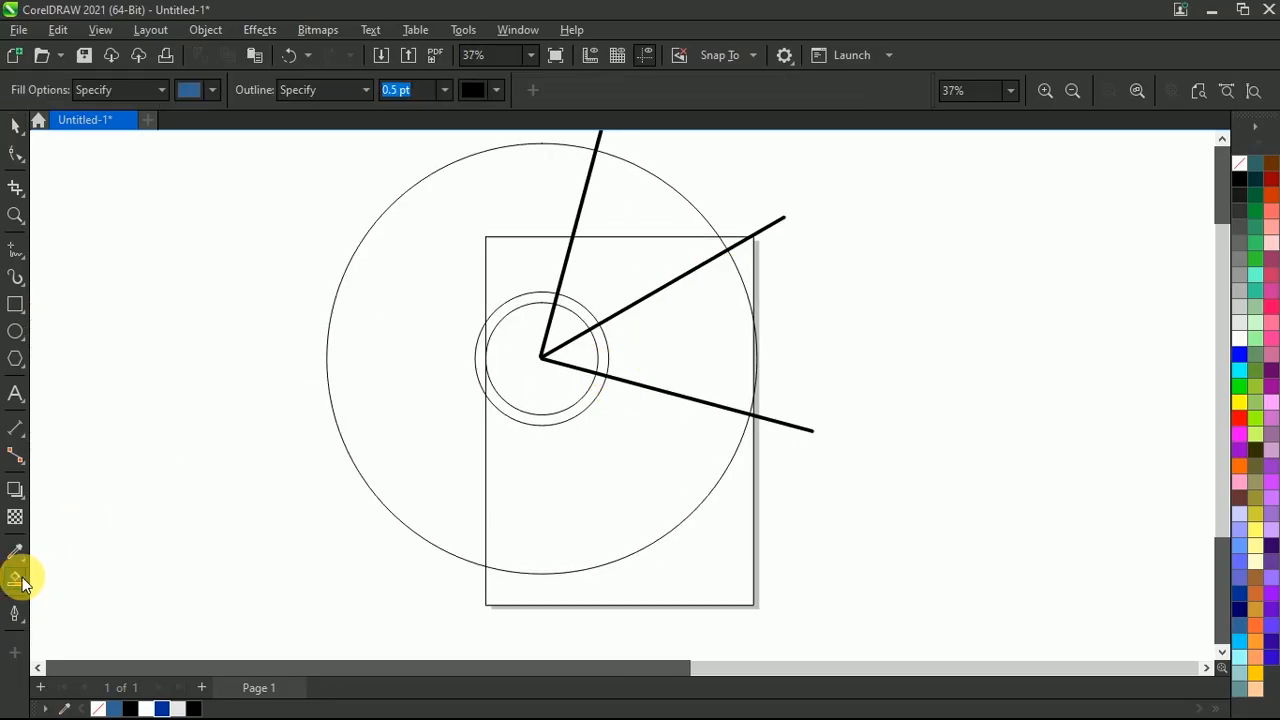
click(526, 285)
click(620, 270)
click(690, 345)
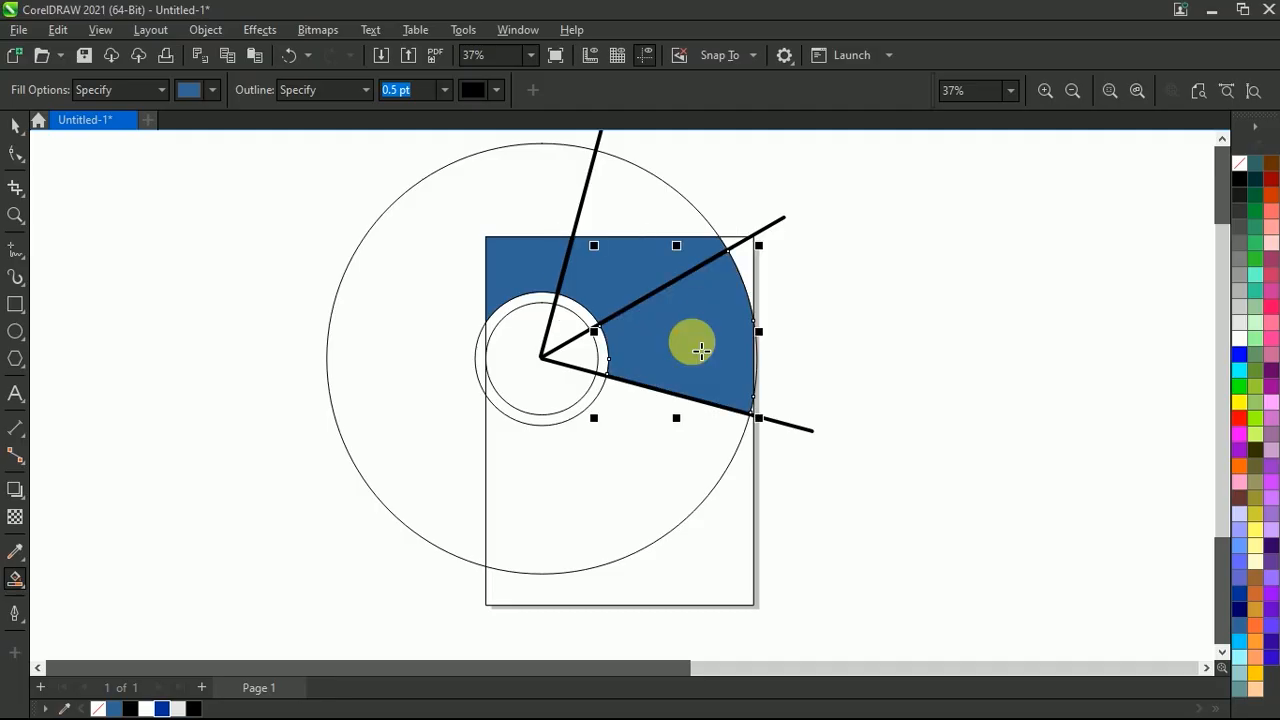
Step: Remove the large outer construction circle from the drawing
key(space)
drag(366, 266, 205, 280)
right_click(205, 280)
click(232, 292)
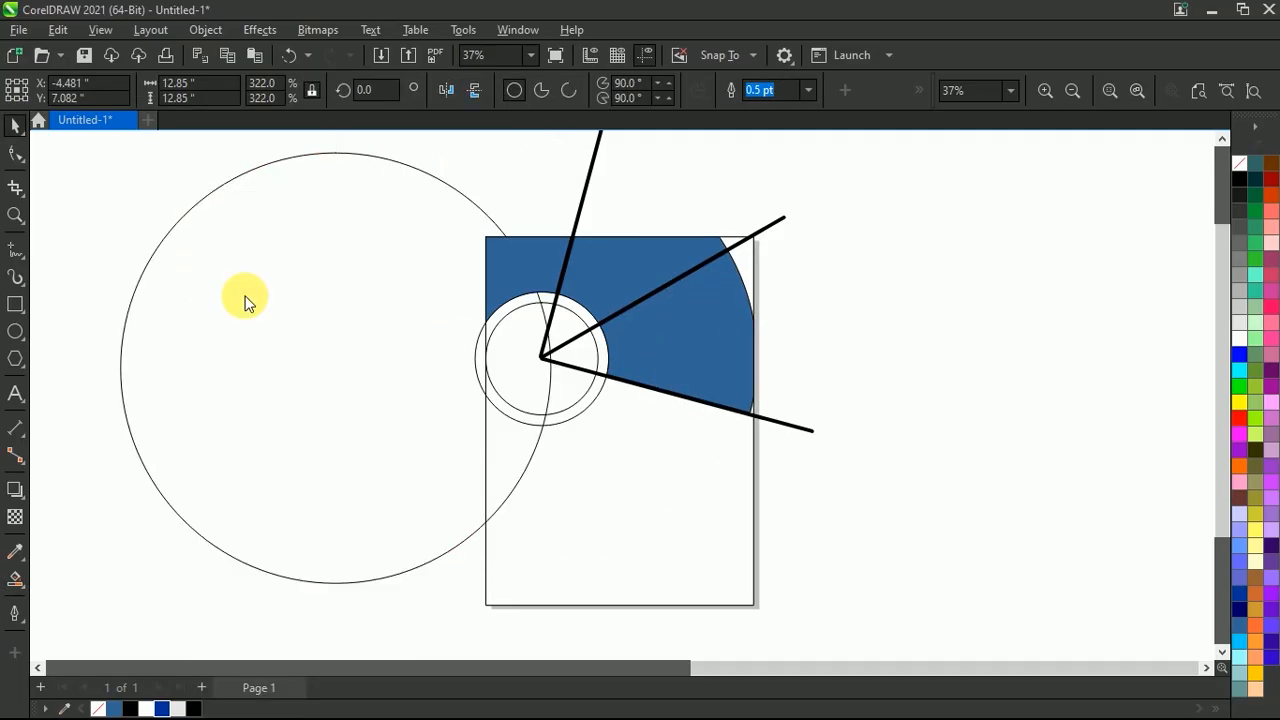
Step: Delete the three black spoke lines, leaving gaps between the blue segments
right_click(587, 187)
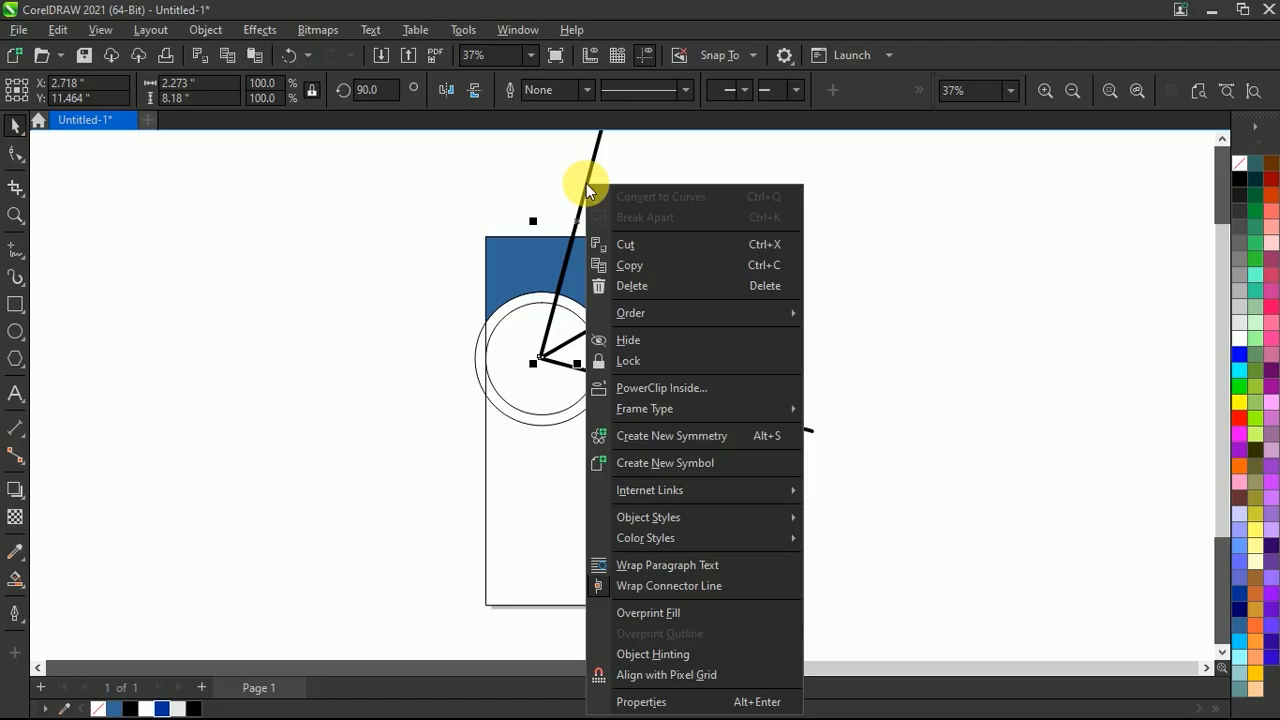
click(615, 286)
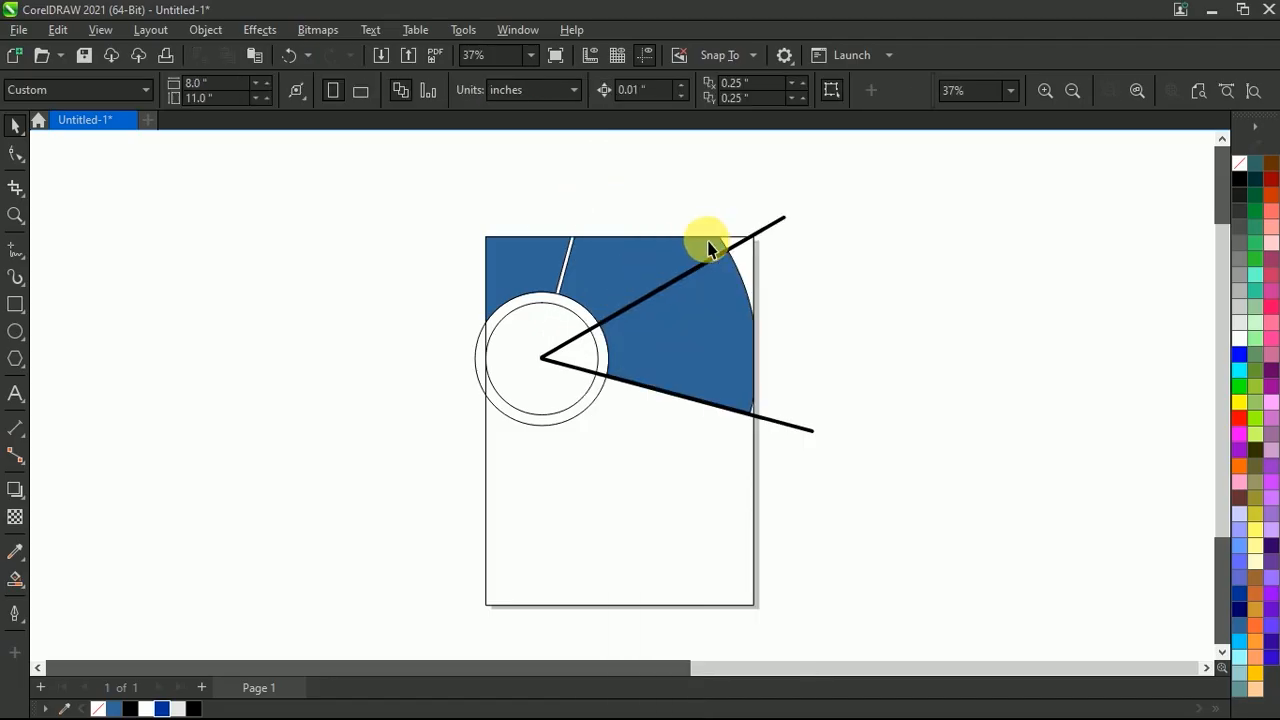
click(780, 228)
right_click(780, 220)
click(826, 289)
click(786, 426)
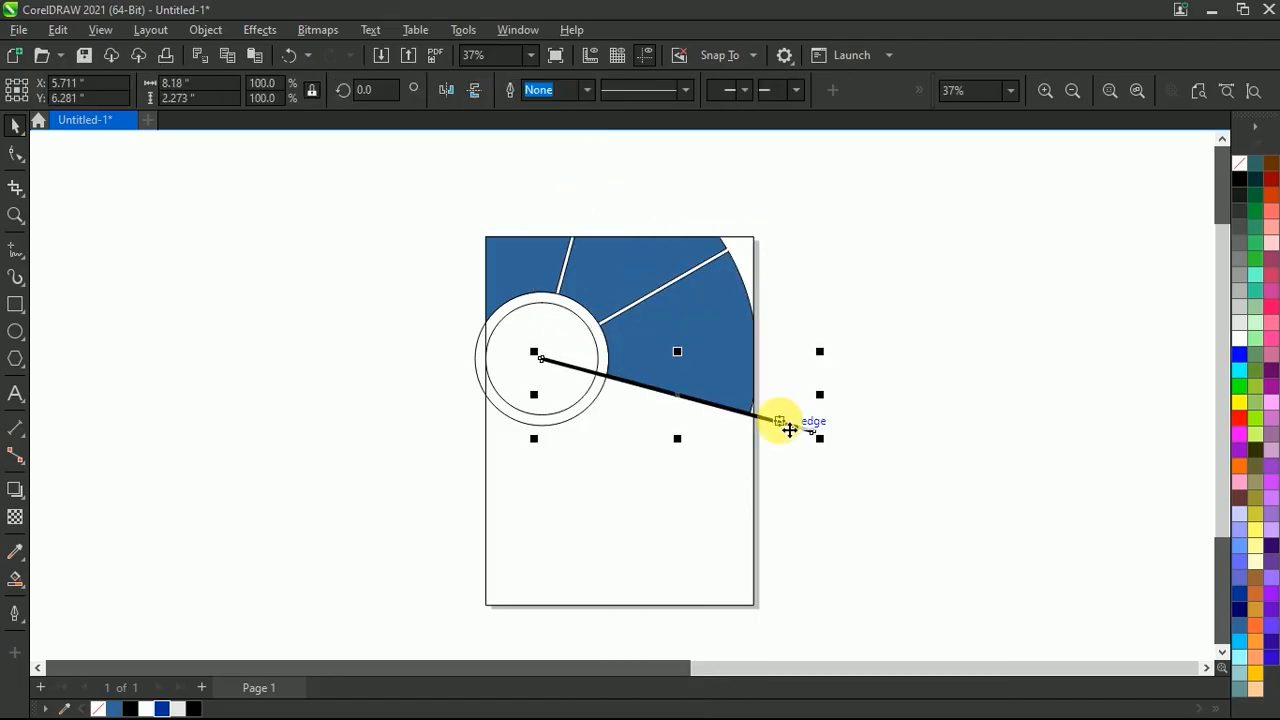
key(Delete)
Step: Create a slightly larger concentric copy of the outer ring circle, about 4.21 inches in diameter
click(531, 313)
click(363, 300)
click(541, 297)
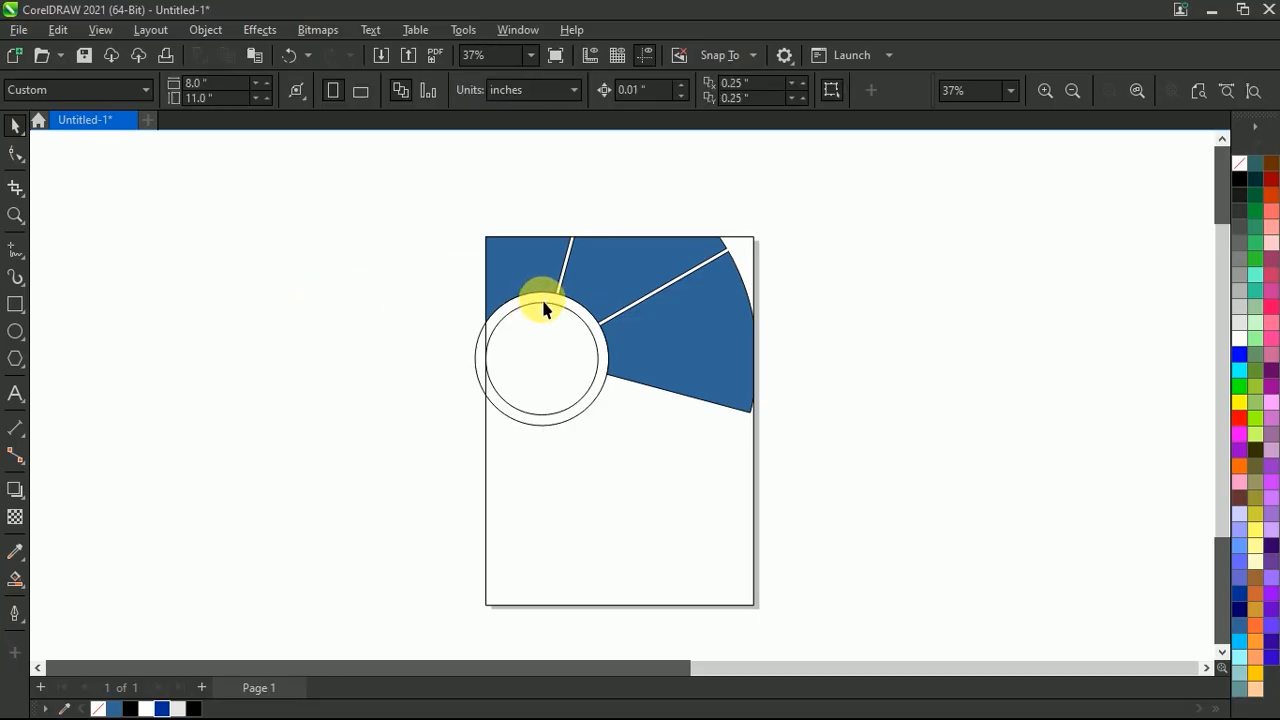
mouse_move(620, 437)
mouse_down()
mouse_move(639, 440)
mouse_move(619, 421)
mouse_up()
right_click(619, 421)
click(799, 359)
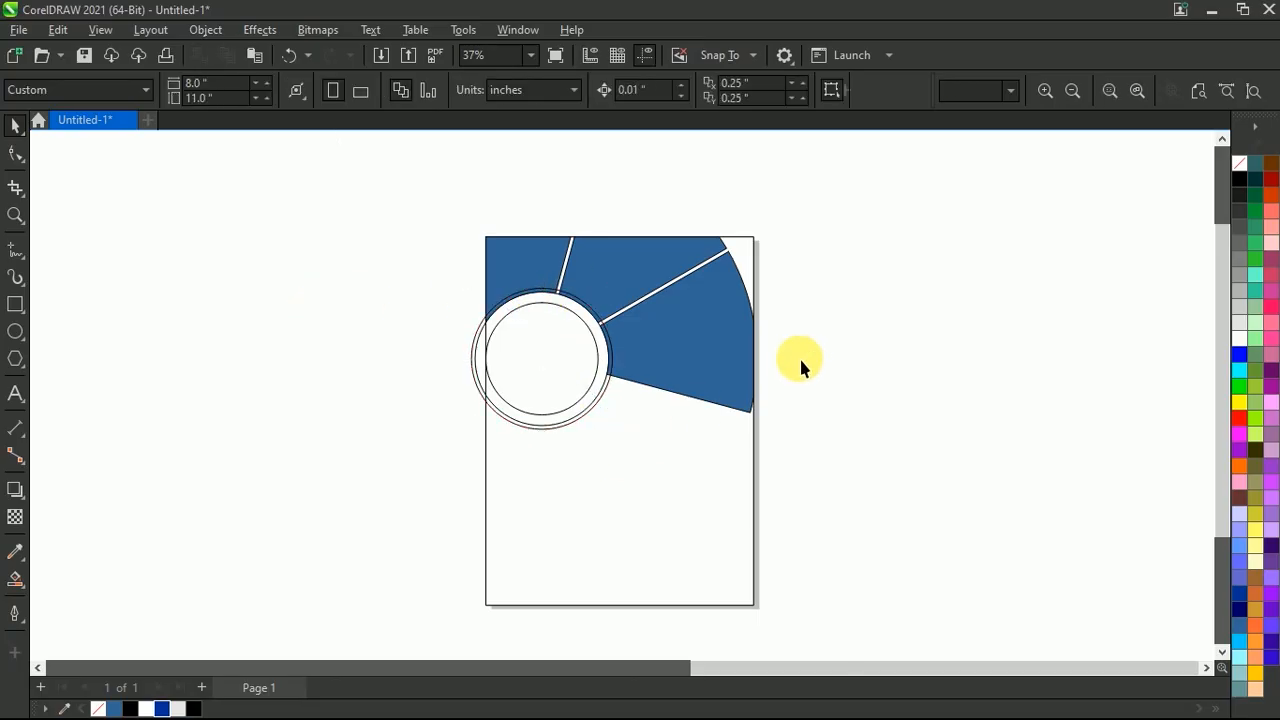
Step: Trim the inner edges of the three blue segments with the 4.21-inch circle
scroll(530, 286, up, 2)
click(545, 298)
shift+click(543, 257)
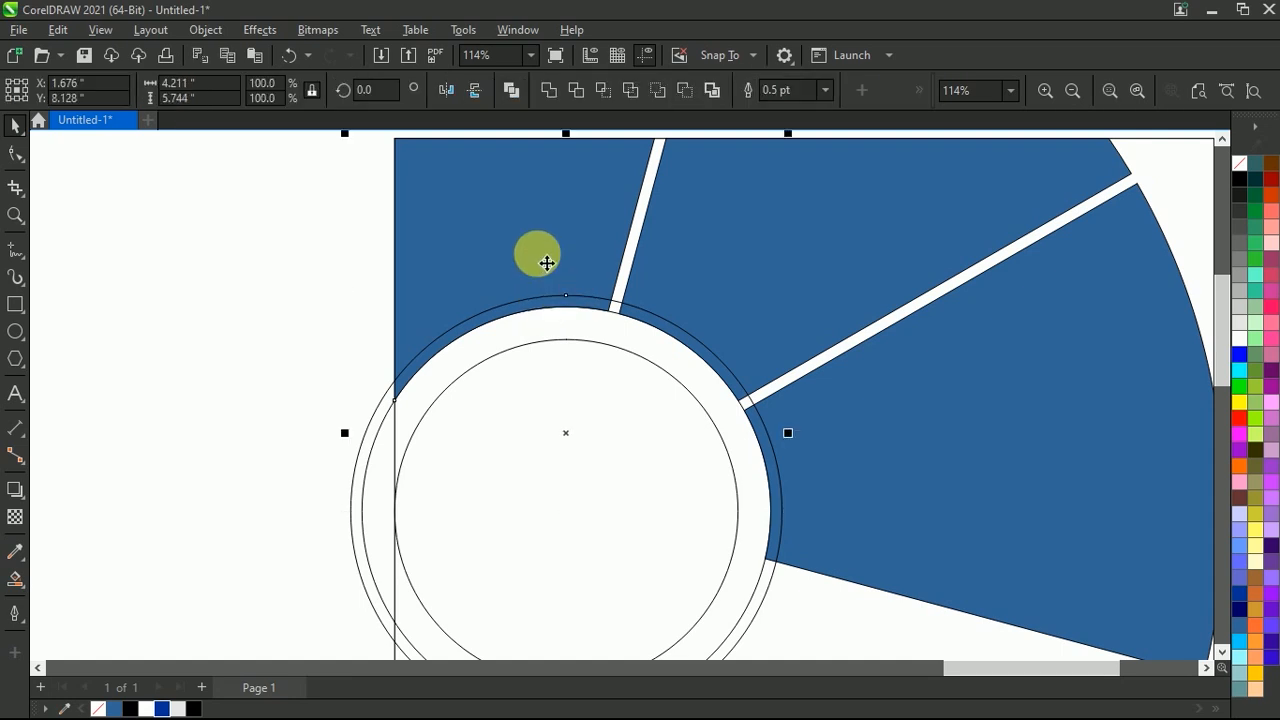
click(583, 86)
click(668, 314)
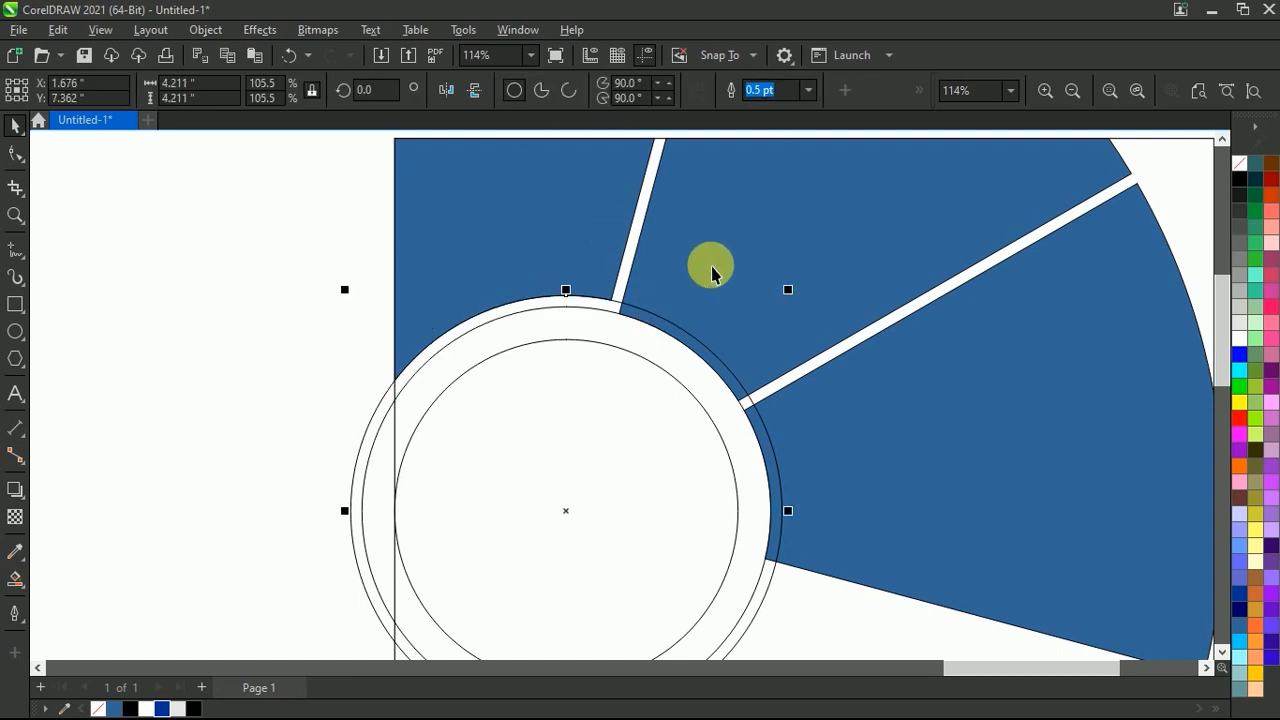
shift+click(711, 271)
click(584, 91)
scroll(512, 177, down, 2)
scroll(657, 268, up, 1)
click(629, 353)
shift+click(666, 334)
click(585, 93)
scroll(586, 414, down, 2)
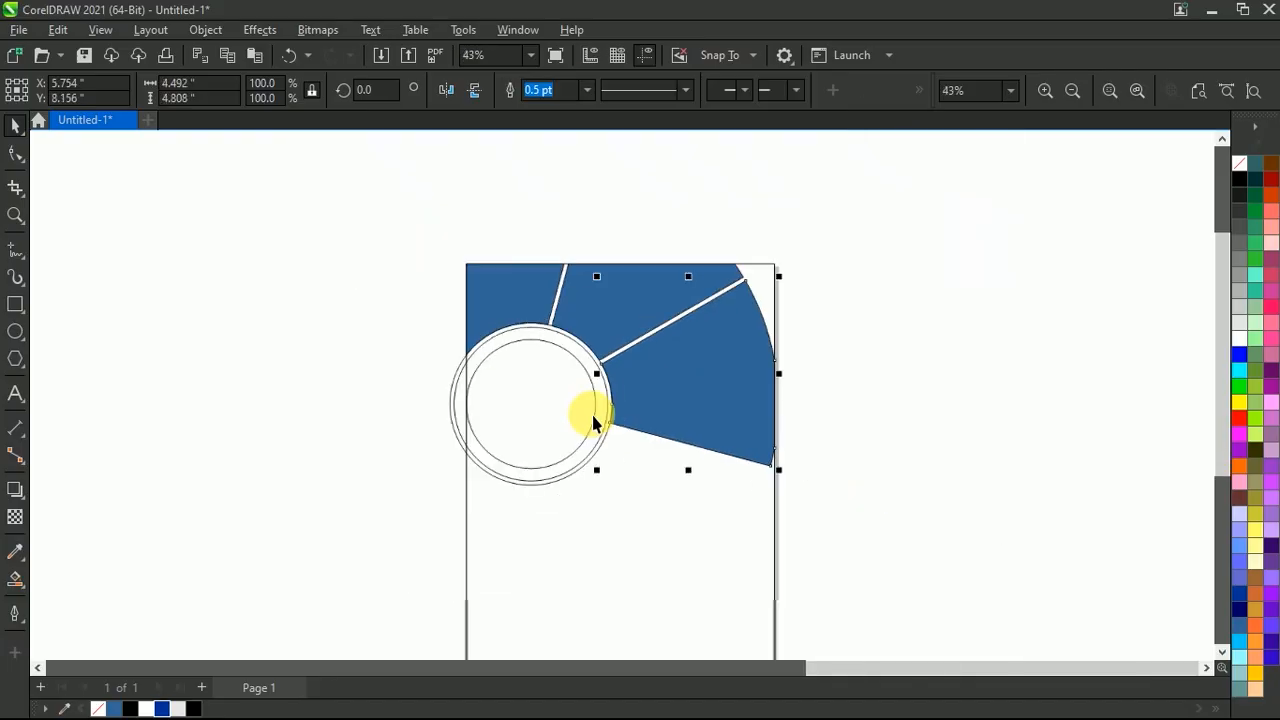
Step: Delete the 4.21-inch trimming circle
scroll(594, 323, up, 1)
scroll(457, 362, down, 1)
drag(429, 353, 280, 342)
right_click(280, 342)
click(323, 294)
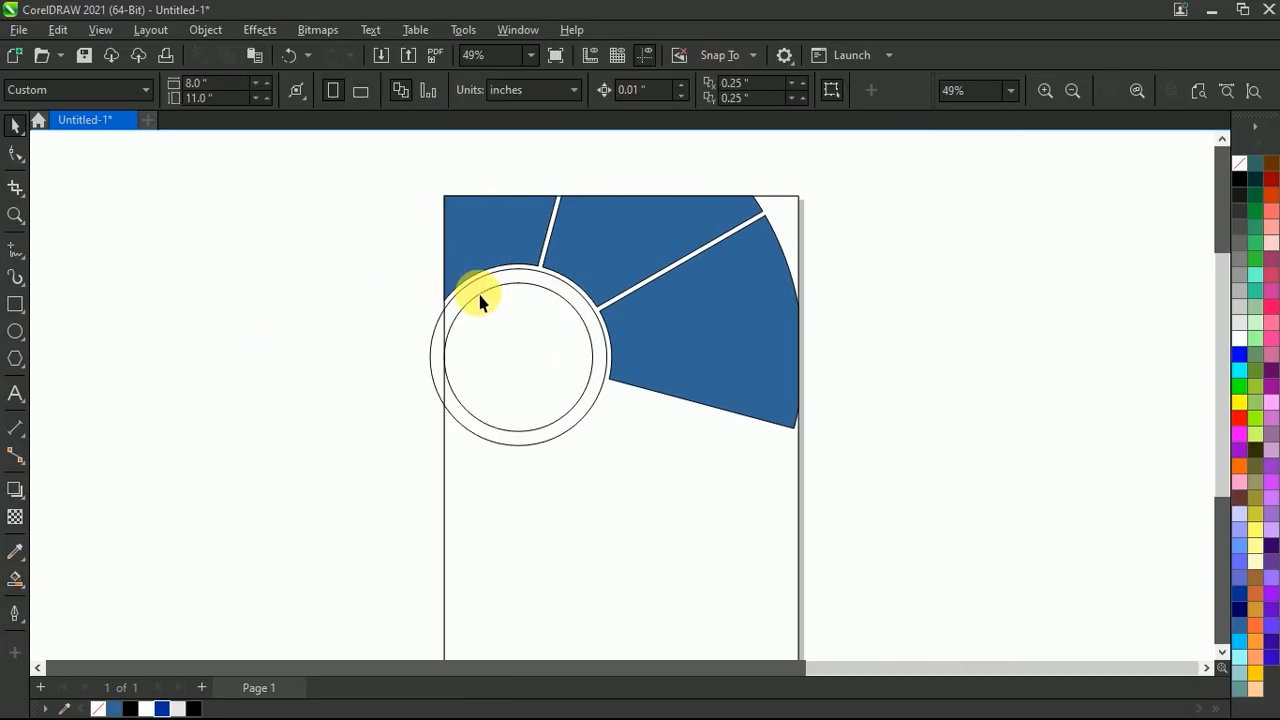
Step: Smart-fill the band between the two remaining concentric circles with blue
click(15, 578)
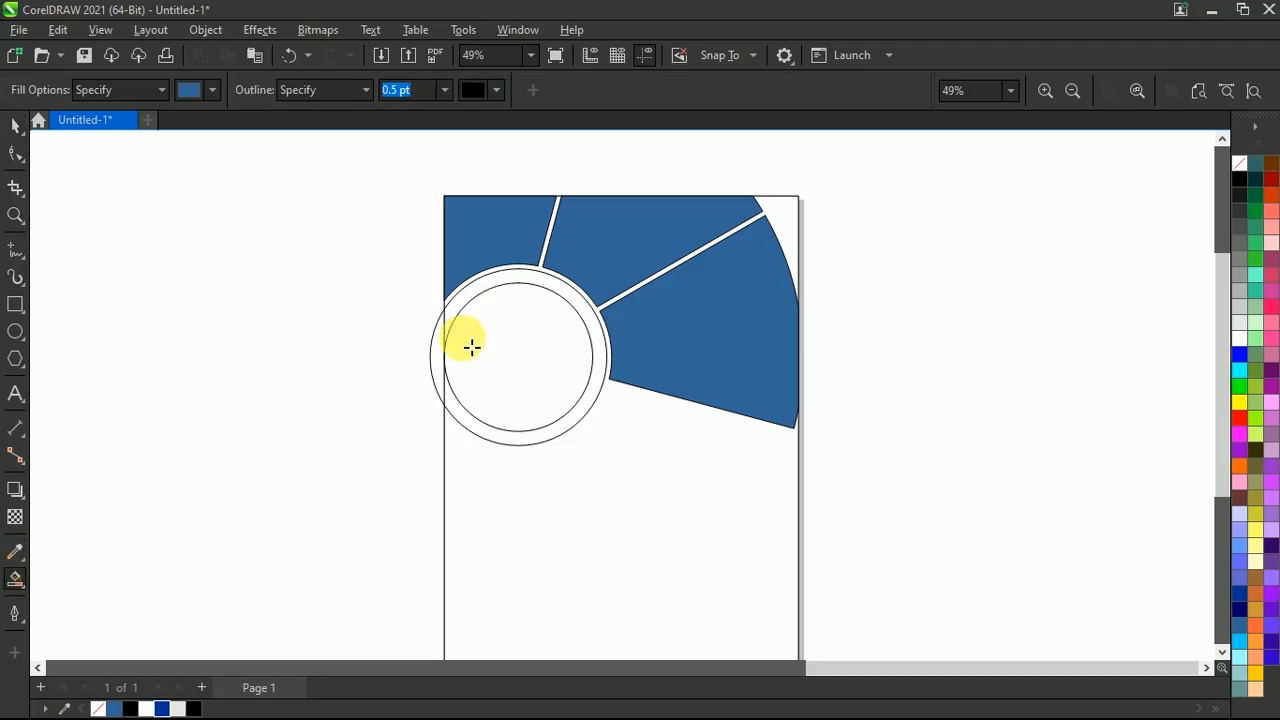
click(519, 276)
key(space)
key(Escape)
Step: Delete the two original circle outlines around the blue ring
drag(449, 362, 289, 346)
right_click(289, 346)
click(312, 289)
drag(440, 332, 243, 348)
right_click(243, 348)
click(291, 304)
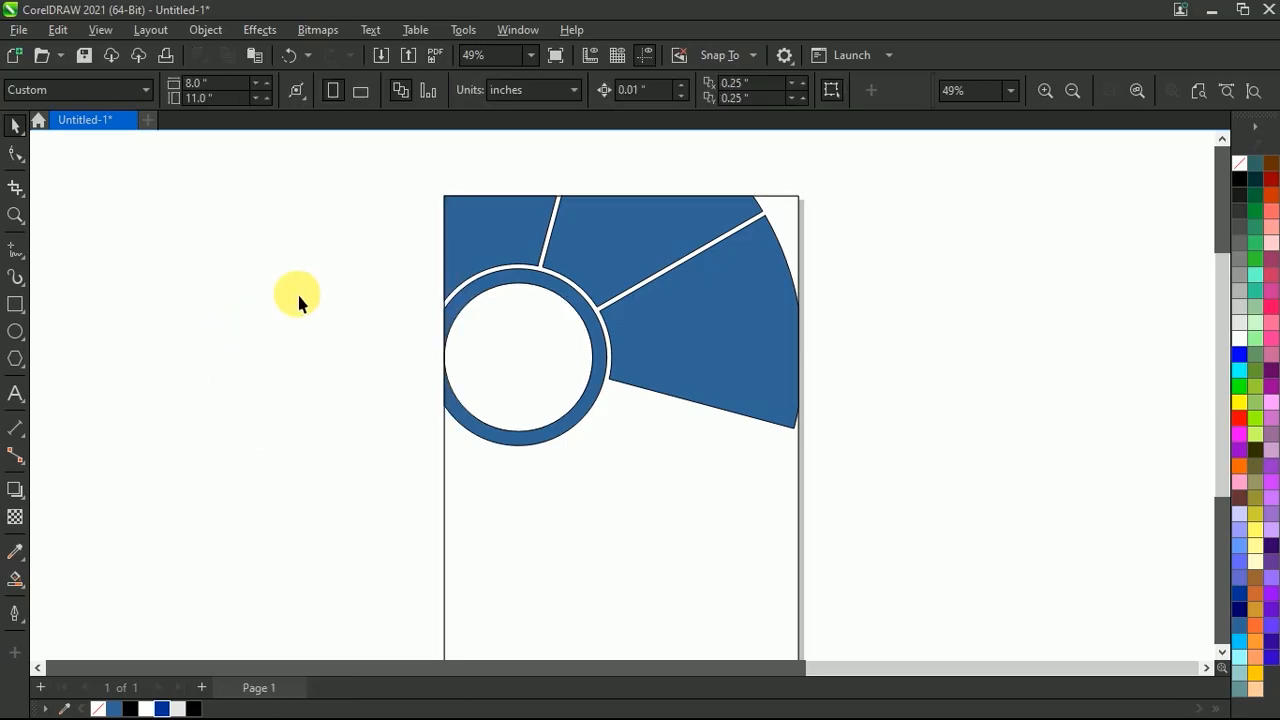
Step: Remove the outline from the blue ring and all three blue segments
scroll(531, 257, down, 2)
scroll(579, 287, up, 2)
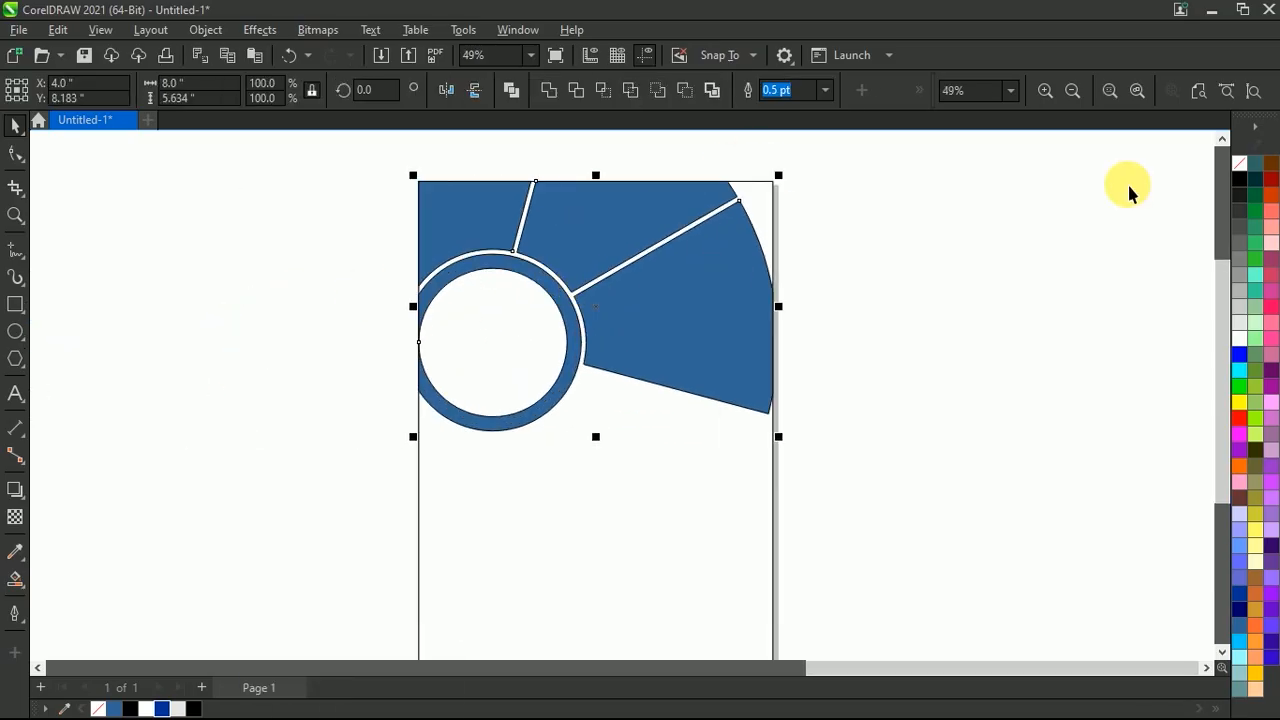
right_click(1240, 163)
click(1180, 178)
scroll(665, 274, down, 1)
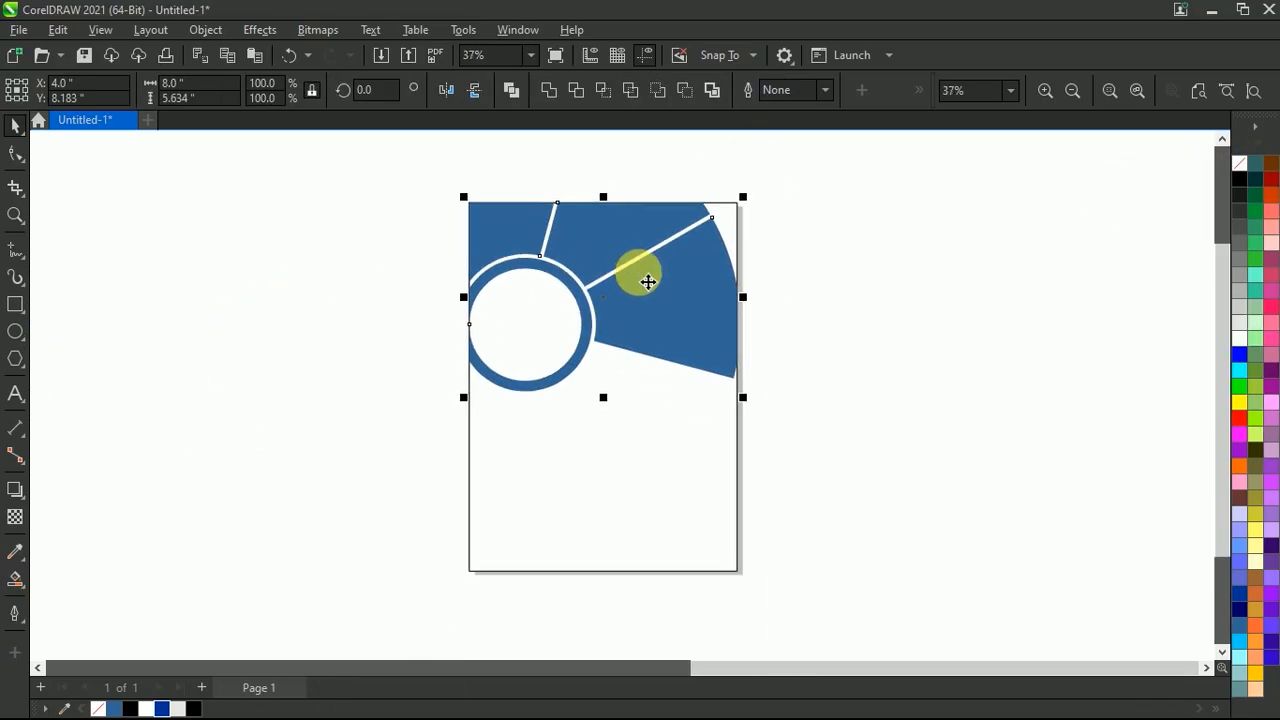
click(872, 284)
click(1199, 92)
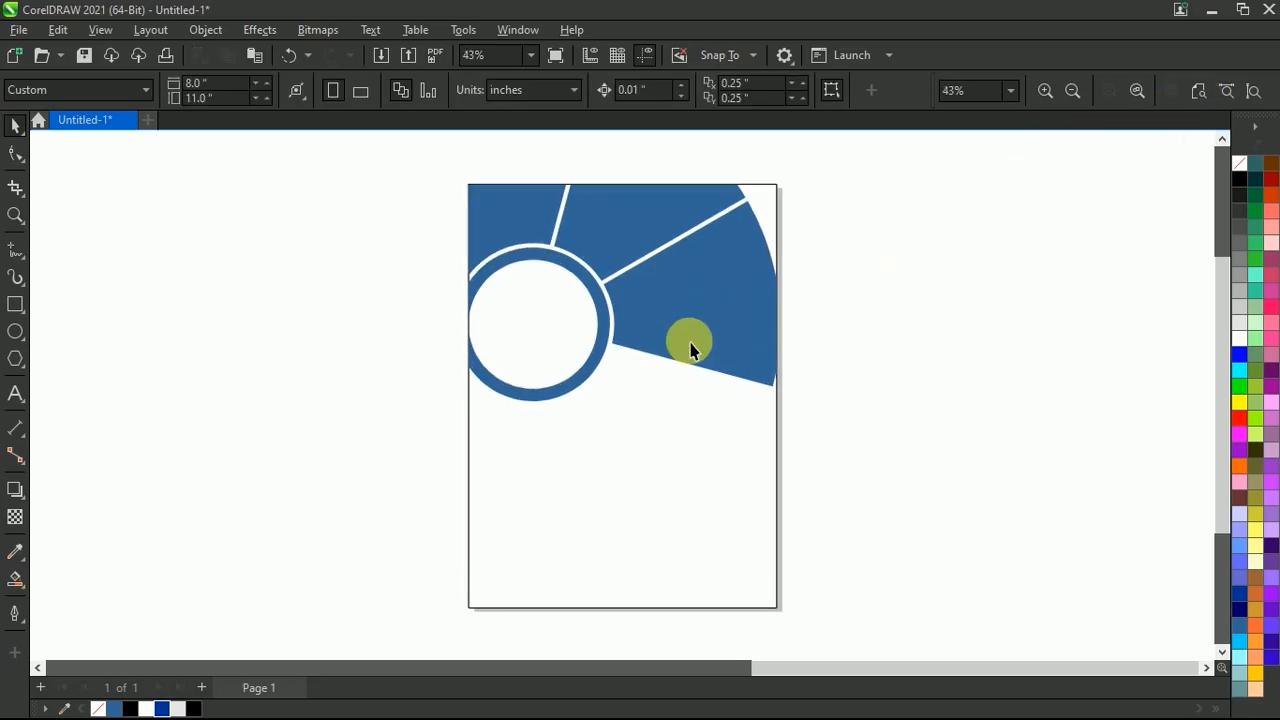
Step: Fill the page-sized background rectangle with a very light grey tint
click(691, 486)
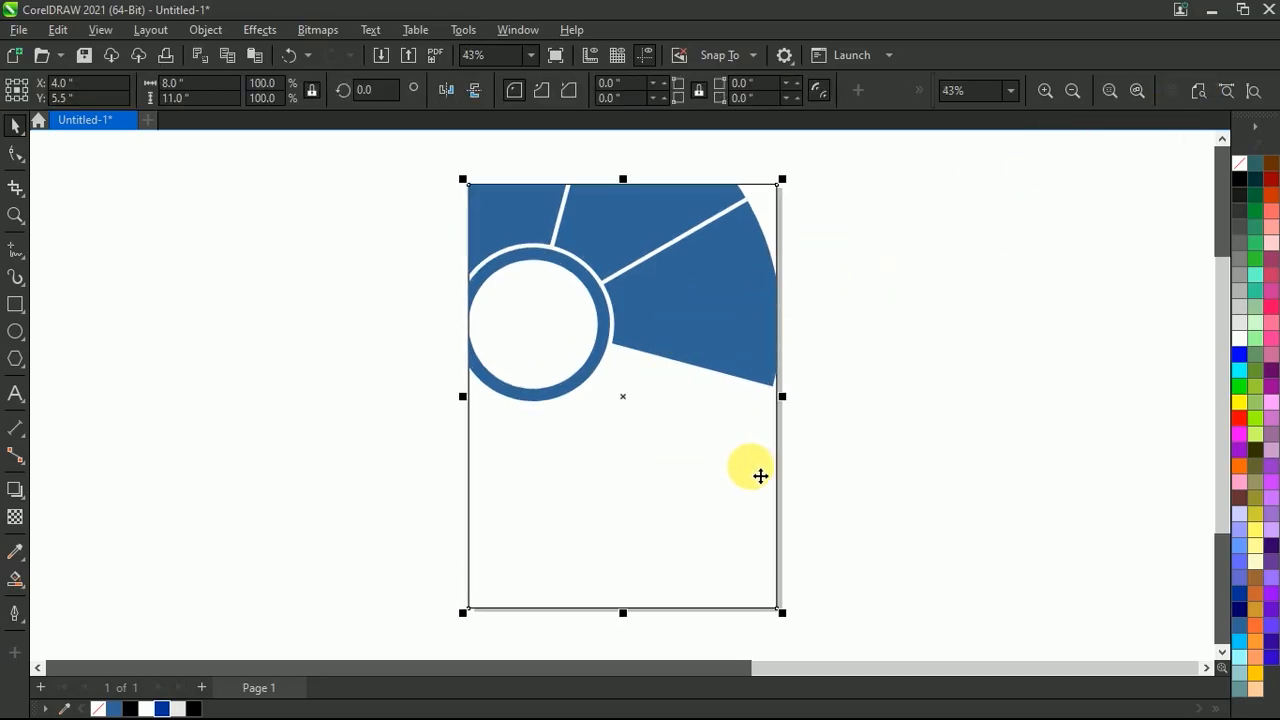
click(1240, 325)
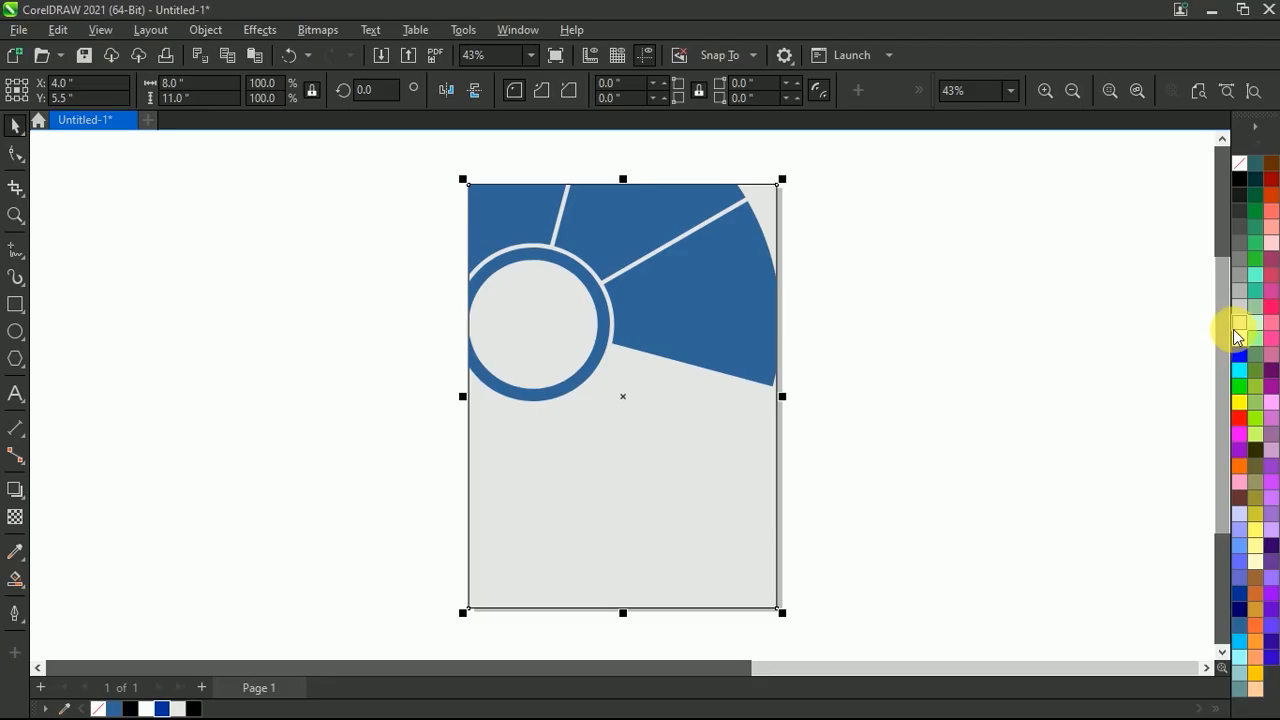
click(1240, 343)
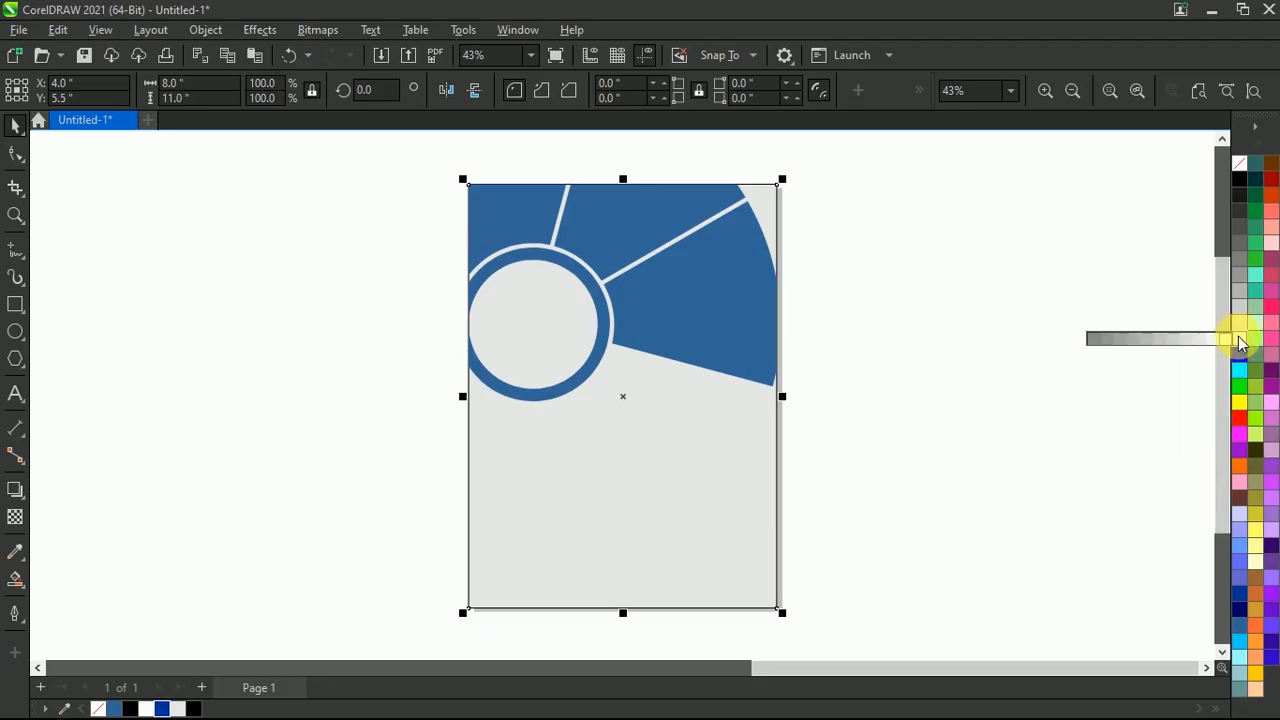
drag(1218, 345, 1180, 339)
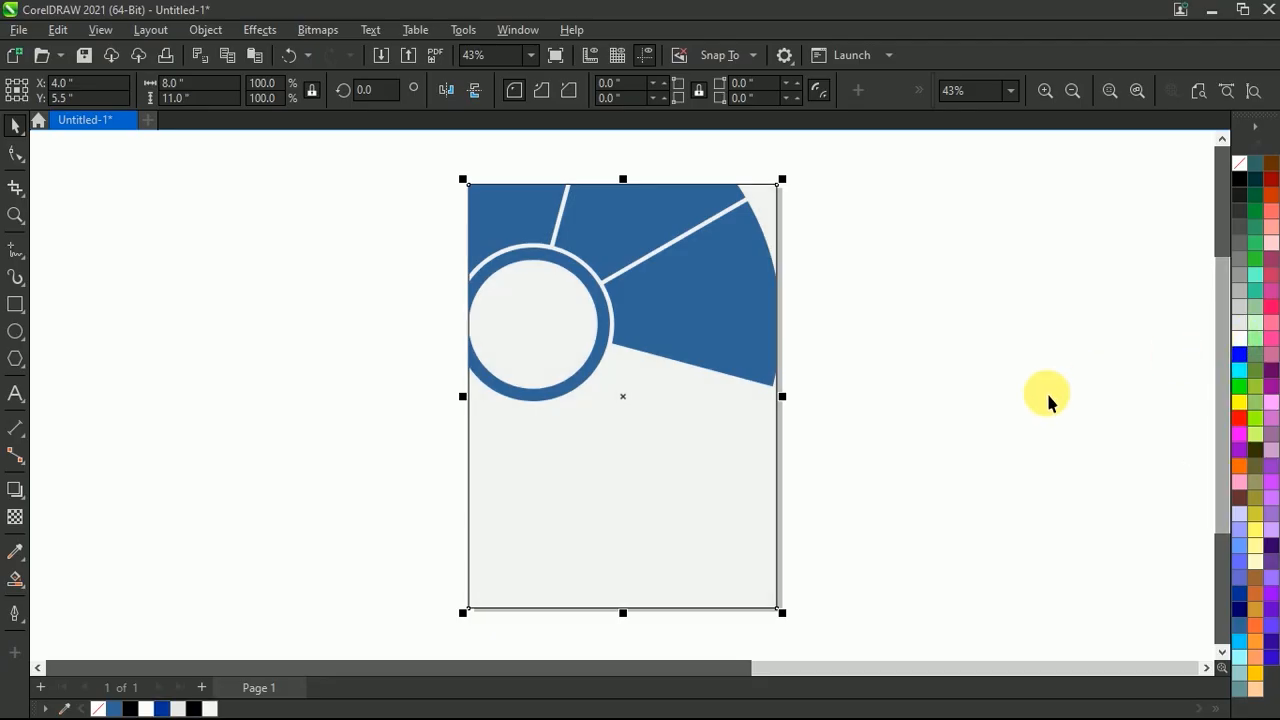
Step: Apply a blue-to-white conical fountain fill to the ring with the Interactive Fill tool
click(533, 265)
click(14, 579)
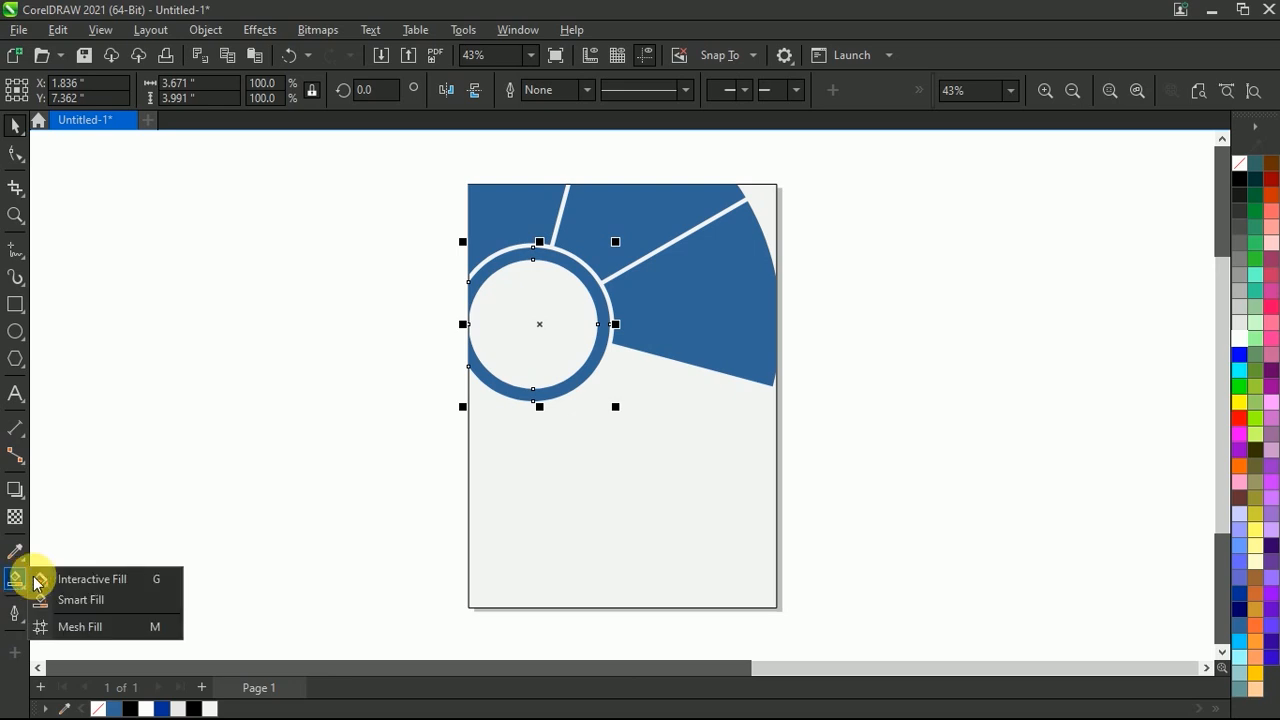
click(90, 580)
drag(539, 327, 613, 324)
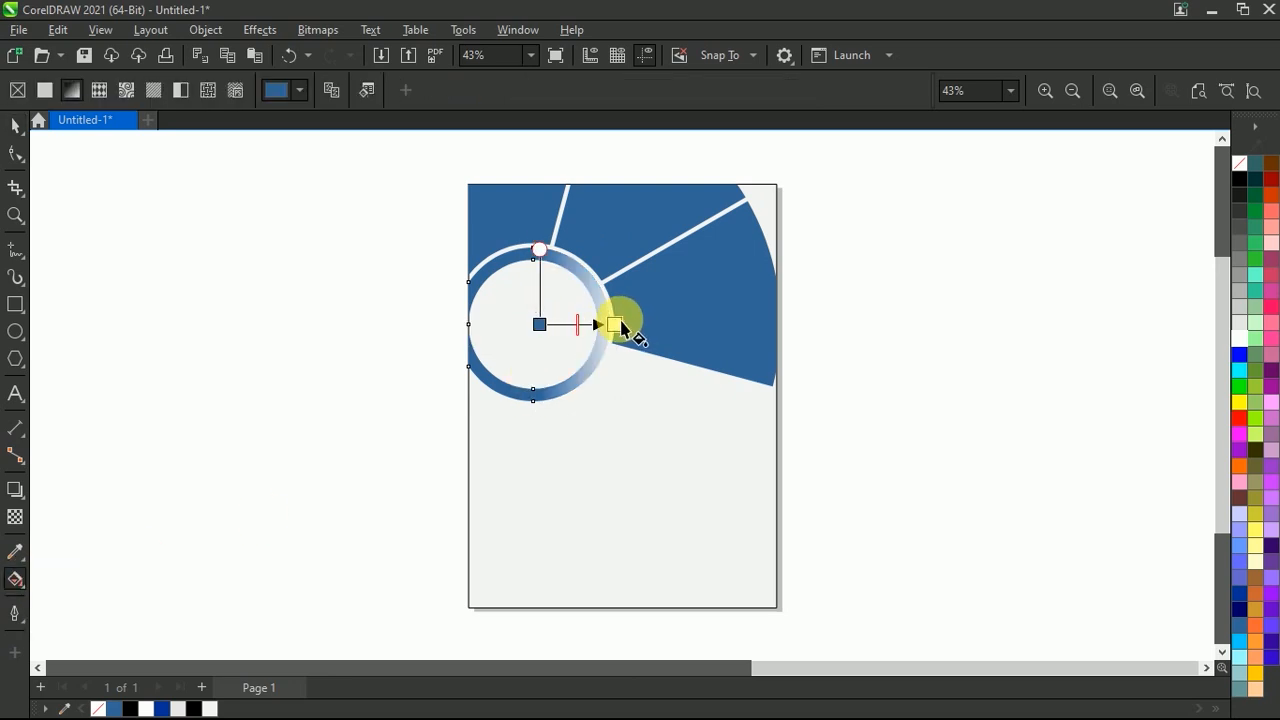
click(388, 92)
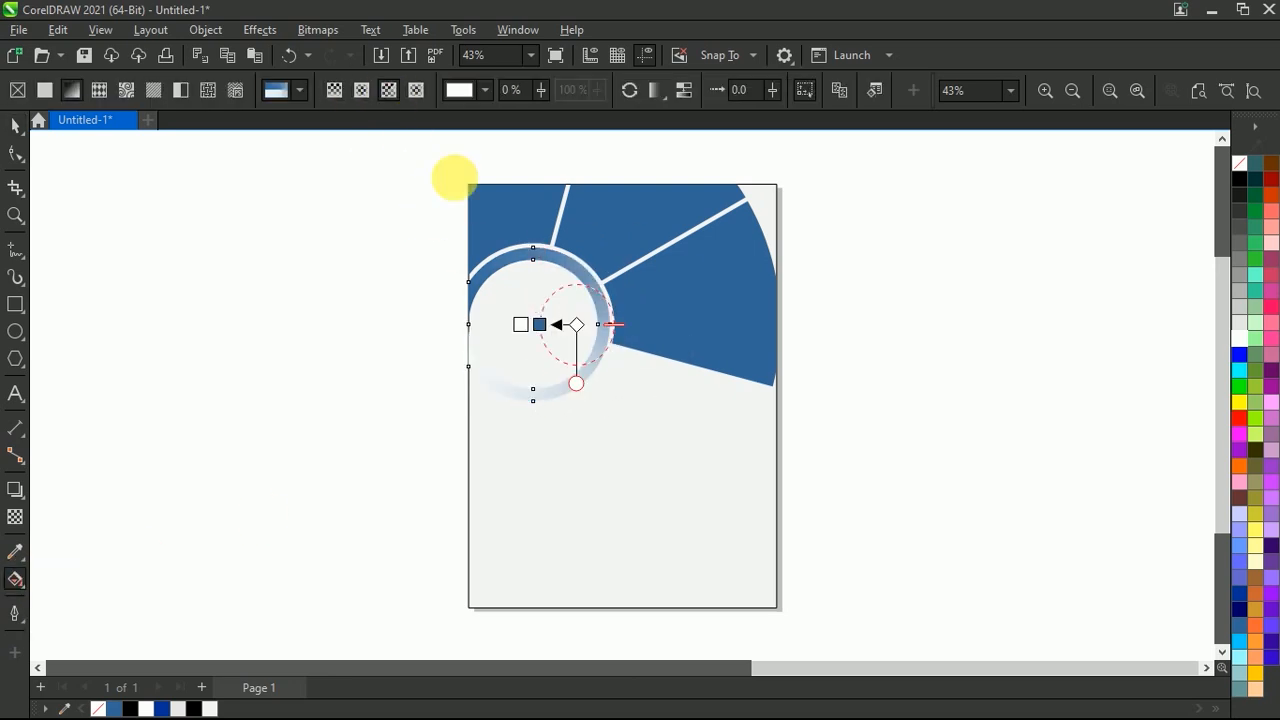
Step: Enlarge the ring's conical gradient, centre it on the ring and adjust its lower handle
drag(537, 336, 478, 338)
drag(578, 329, 550, 336)
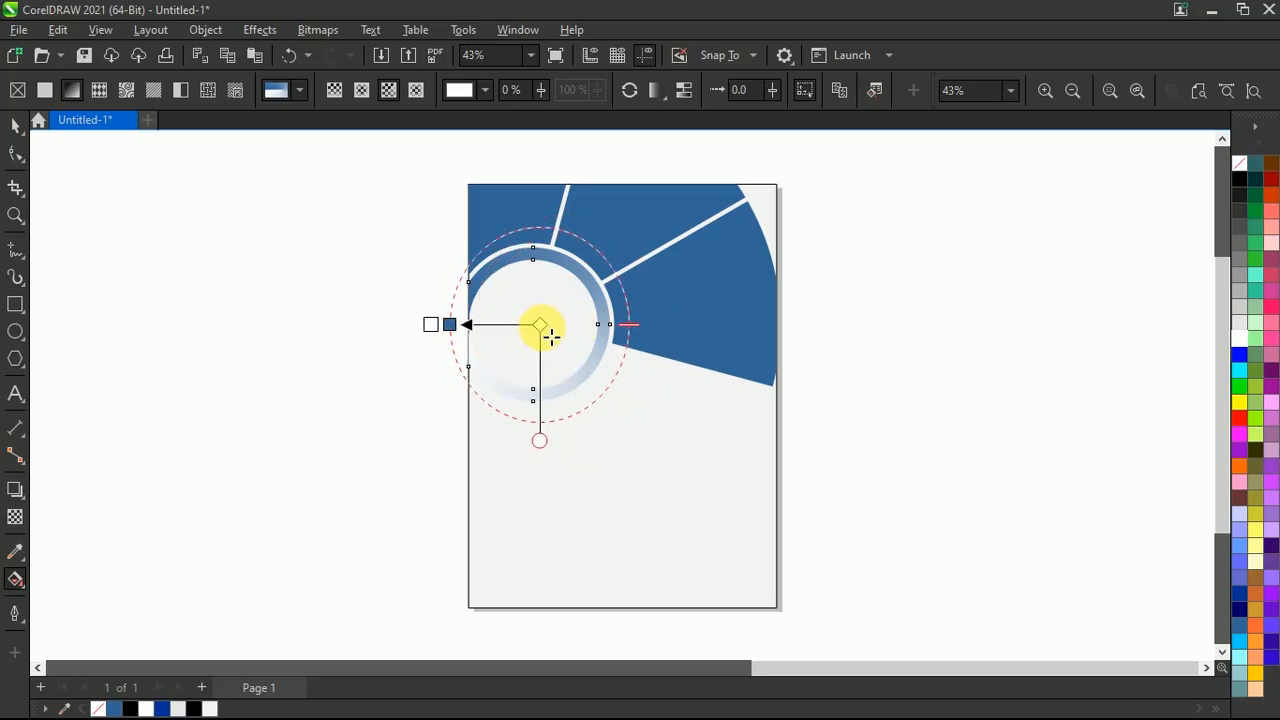
drag(547, 449, 553, 451)
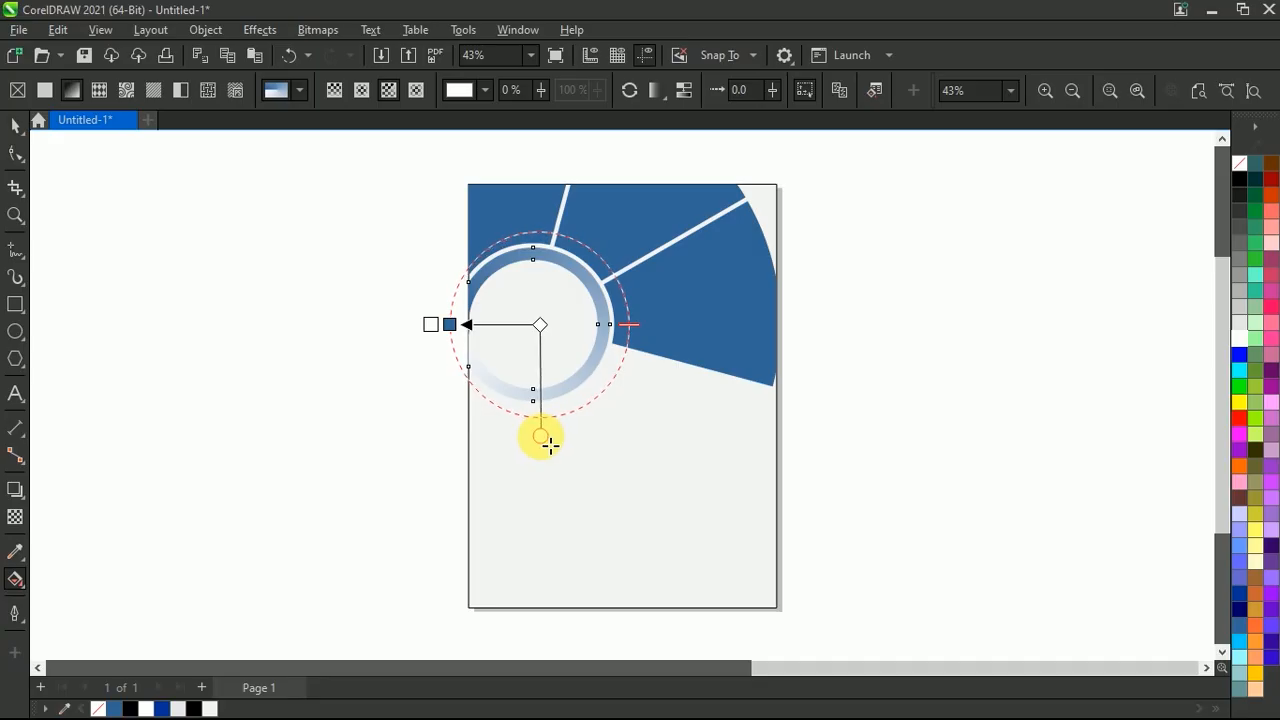
Step: Add a sky-blue colour node near the top of the ring's conical gradient and recolour its start node sky blue
click(551, 342)
drag(1240, 645, 526, 241)
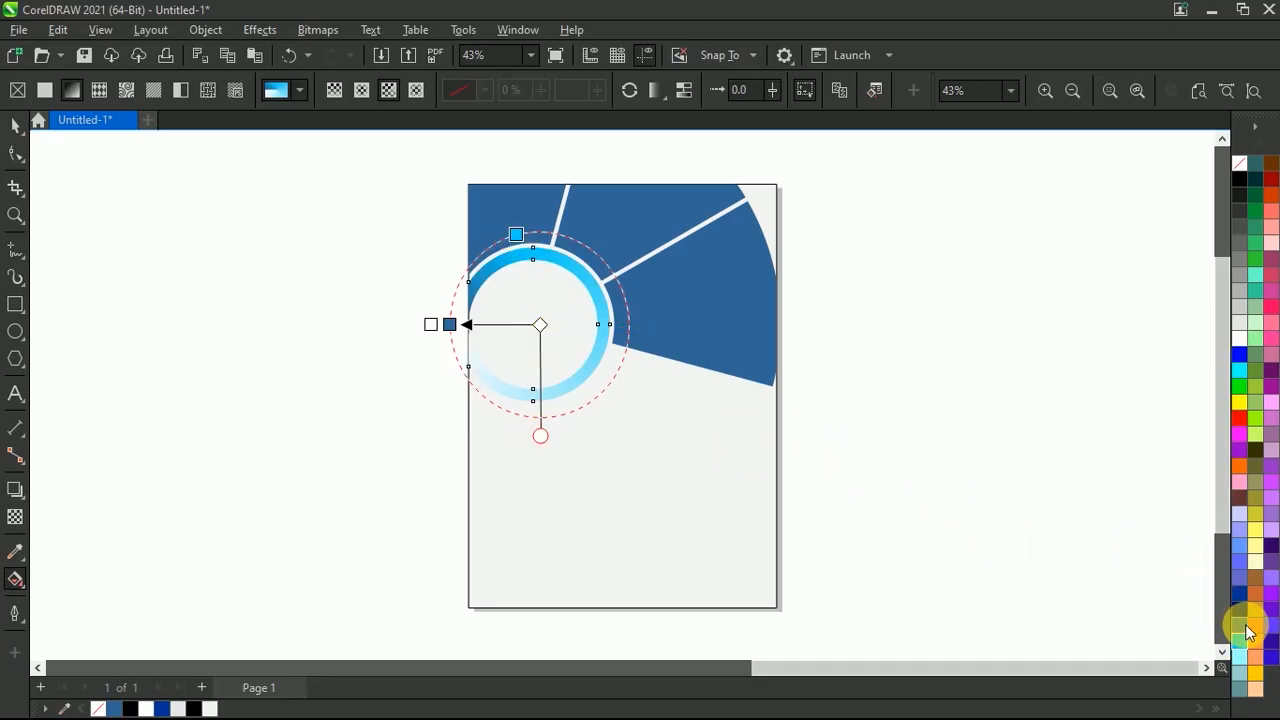
click(450, 325)
drag(1240, 643, 448, 326)
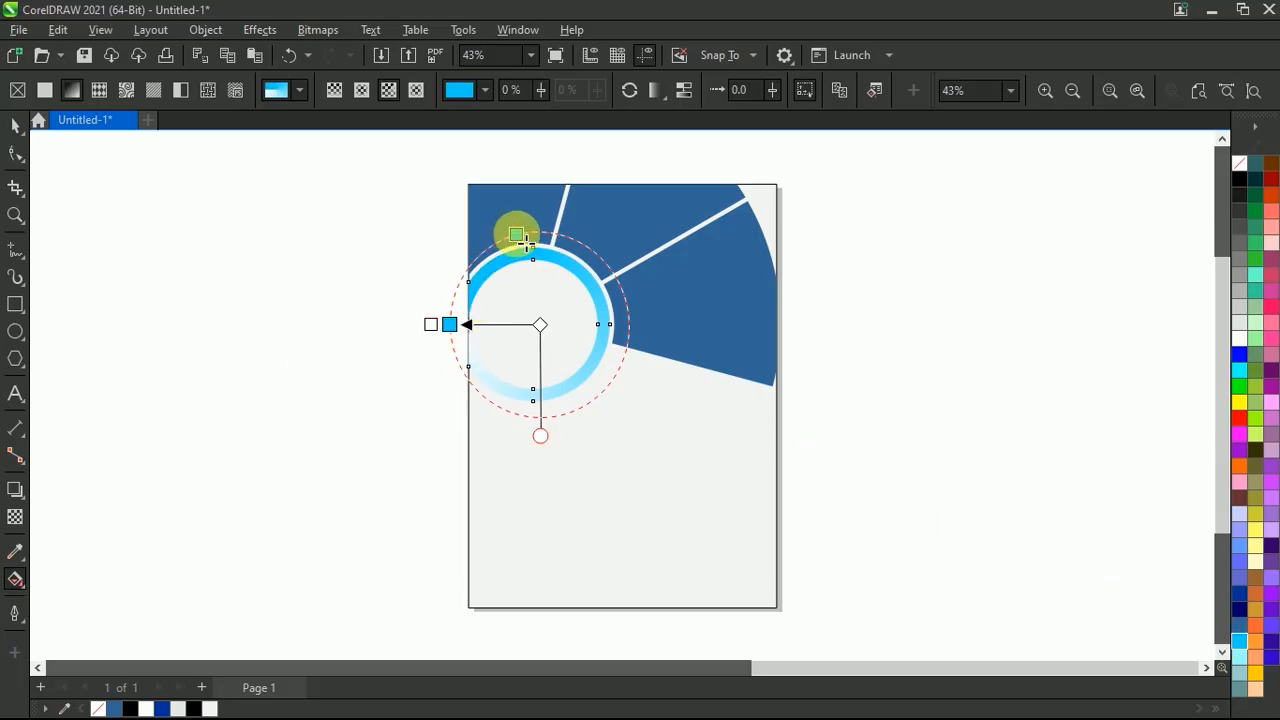
Step: Darken the added gradient node to a deeper blue, #0093B8
click(400, 204)
click(425, 246)
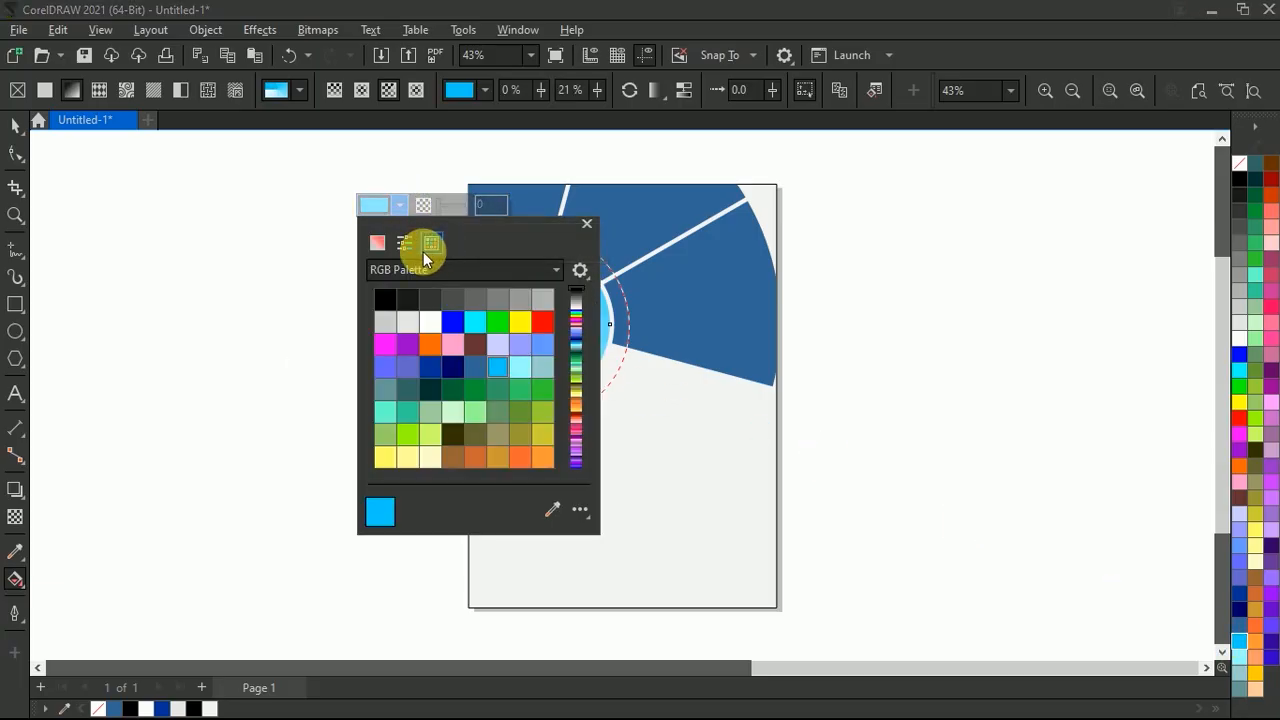
click(378, 243)
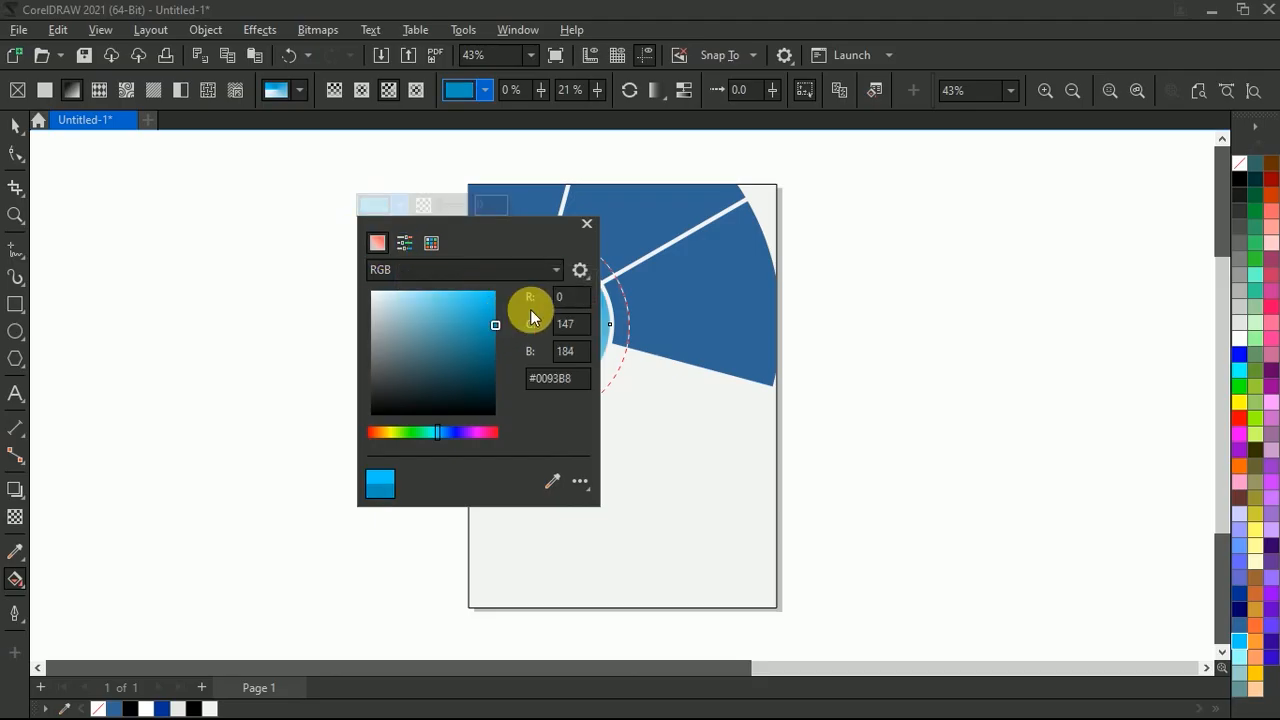
click(587, 223)
Step: Add alternating sky-blue and deeper blue nodes around the rest of the ring's conical gradient, replacing its white end with blue
click(15, 126)
key(g)
drag(1239, 642, 579, 247)
mouse_move(1239, 642)
mouse_down()
mouse_move(617, 273)
mouse_move(1245, 652)
mouse_up()
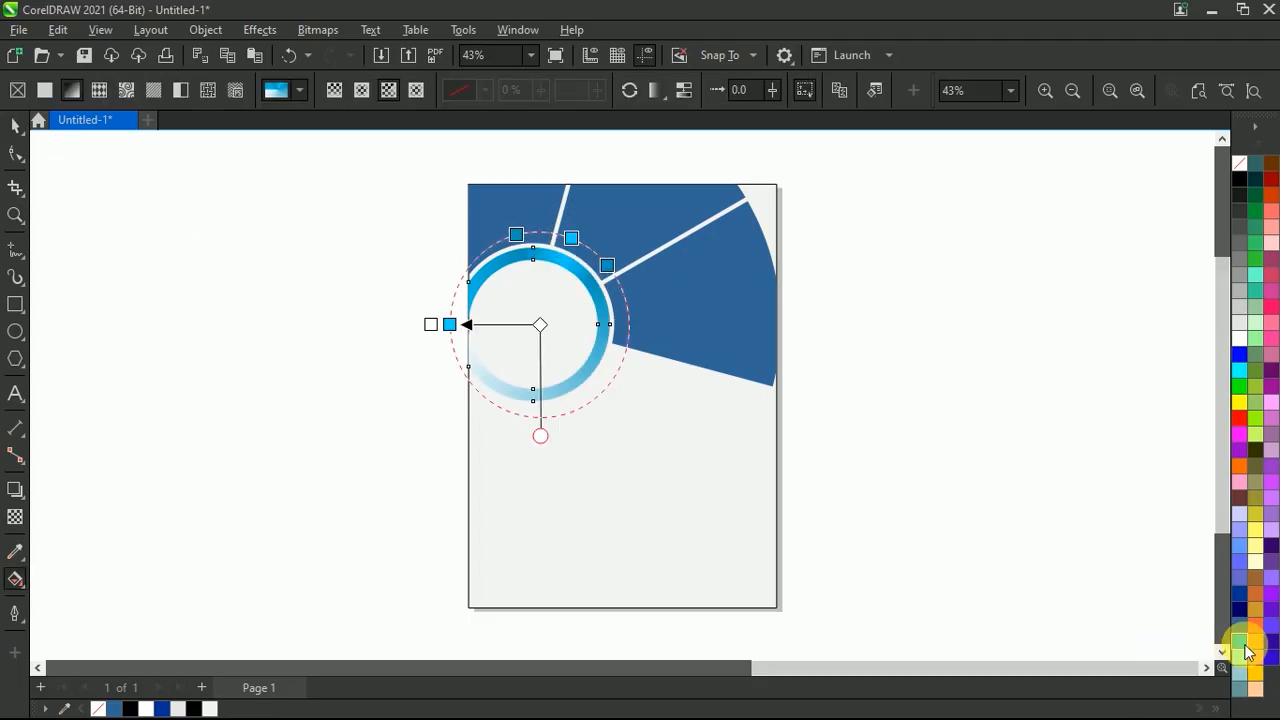
drag(633, 317, 628, 313)
click(1238, 641)
drag(1206, 680, 623, 360)
click(1239, 641)
drag(590, 417, 467, 379)
click(1240, 641)
click(13, 127)
click(560, 310)
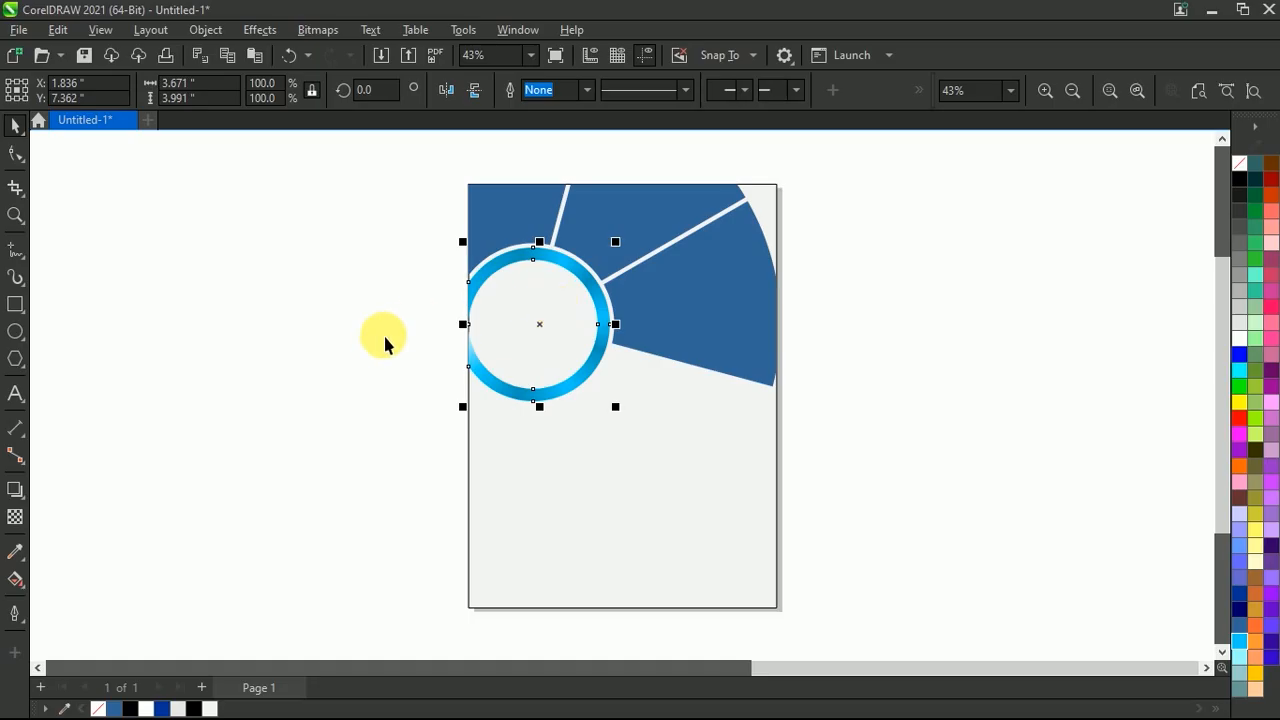
Step: Apply a linear fountain fill to the upper-left segment, from dark blue at the page edge to lighter blue near the ring
click(511, 433)
click(517, 205)
click(15, 579)
drag(507, 185, 499, 246)
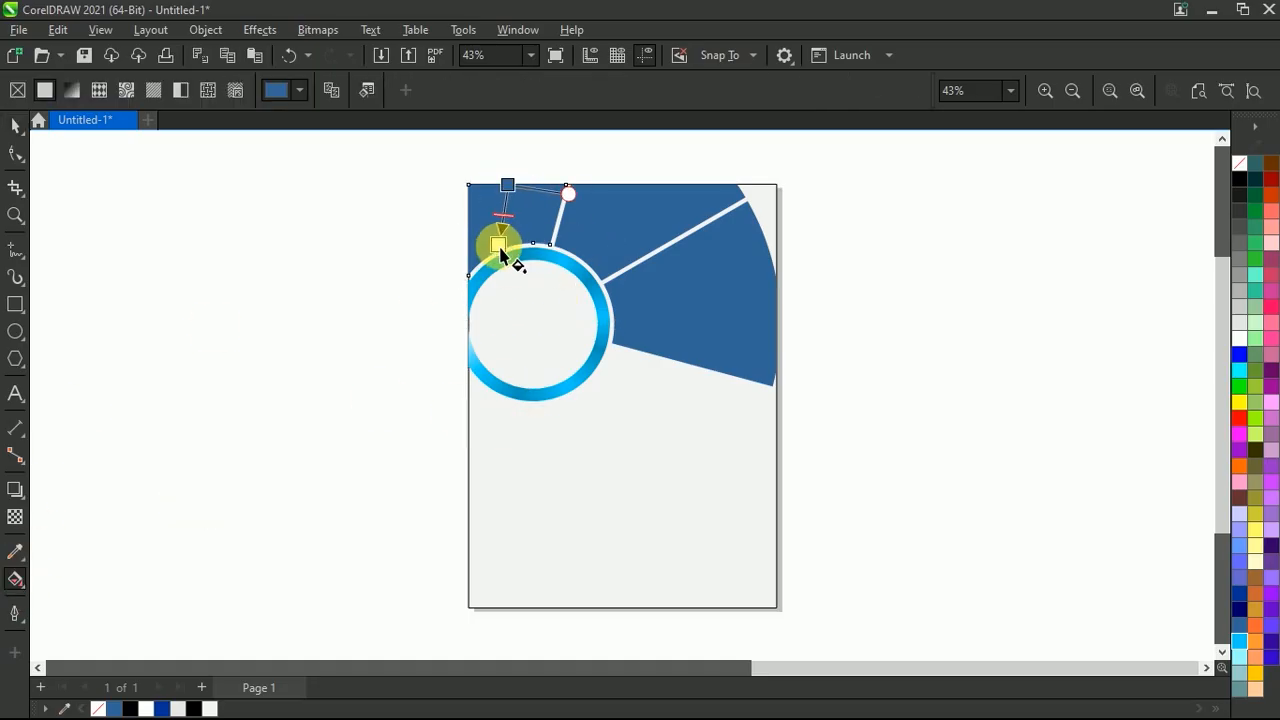
click(161, 708)
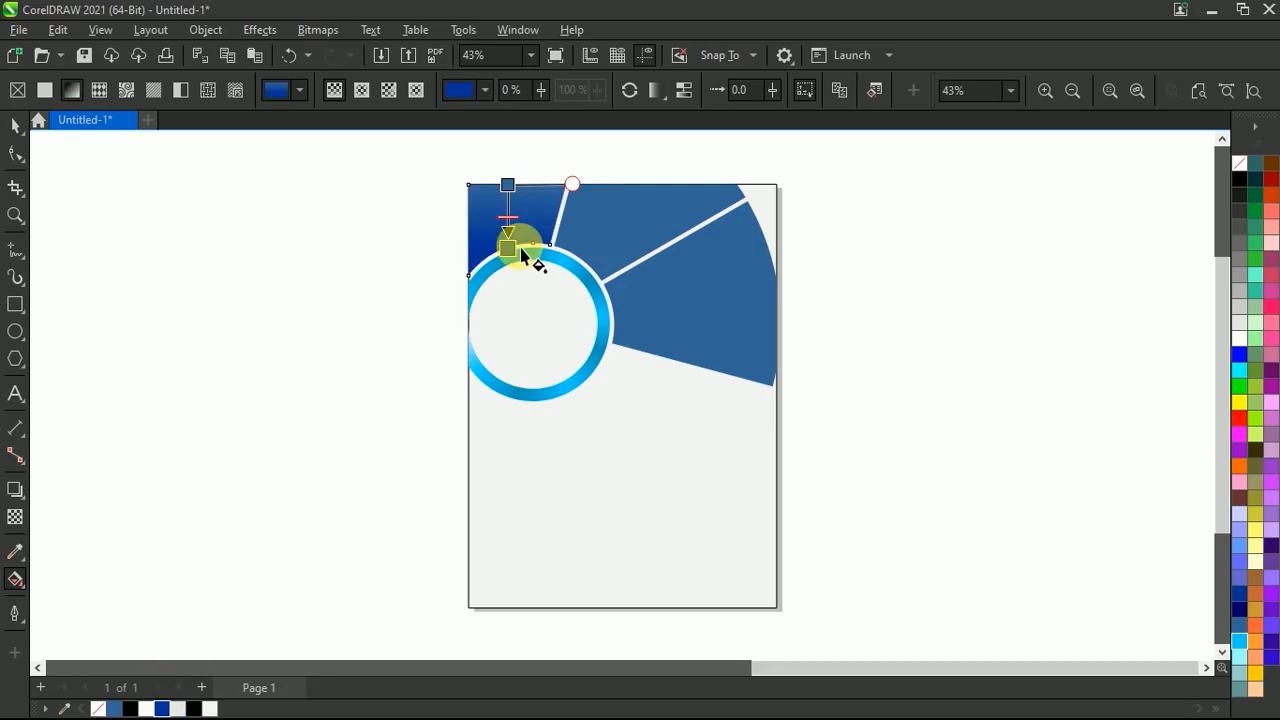
click(1241, 341)
click(507, 185)
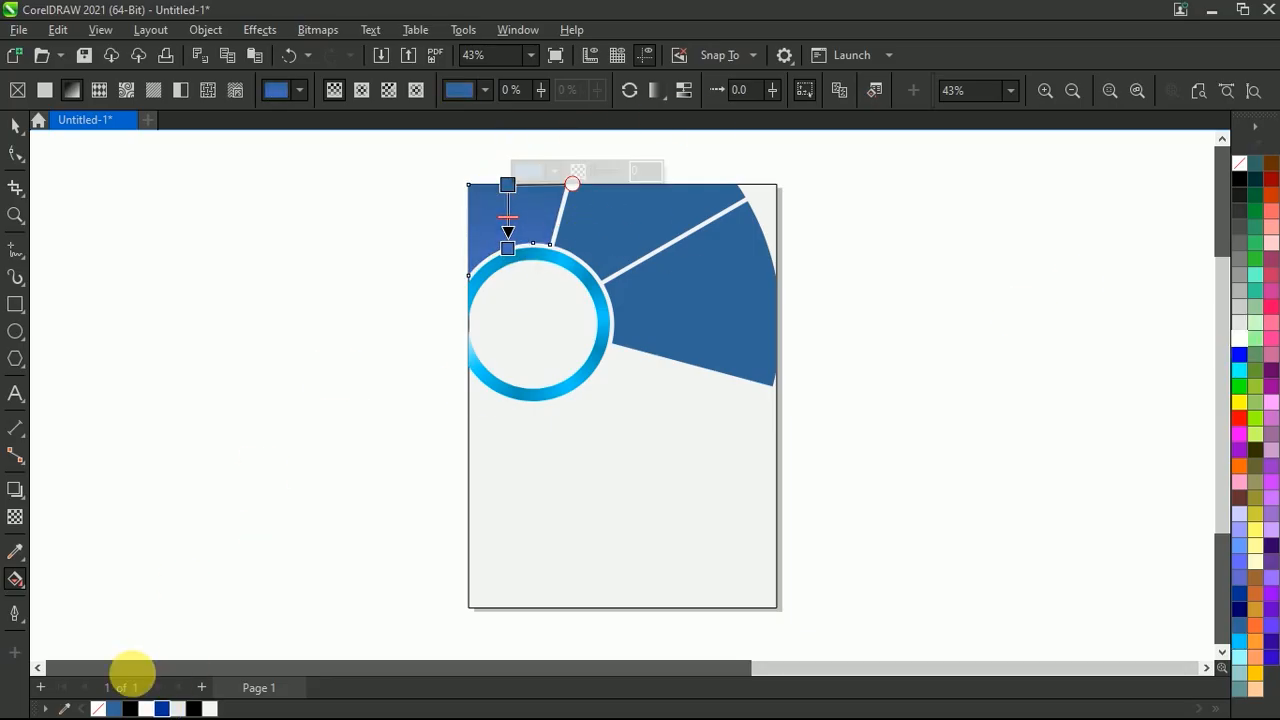
click(166, 708)
click(13, 127)
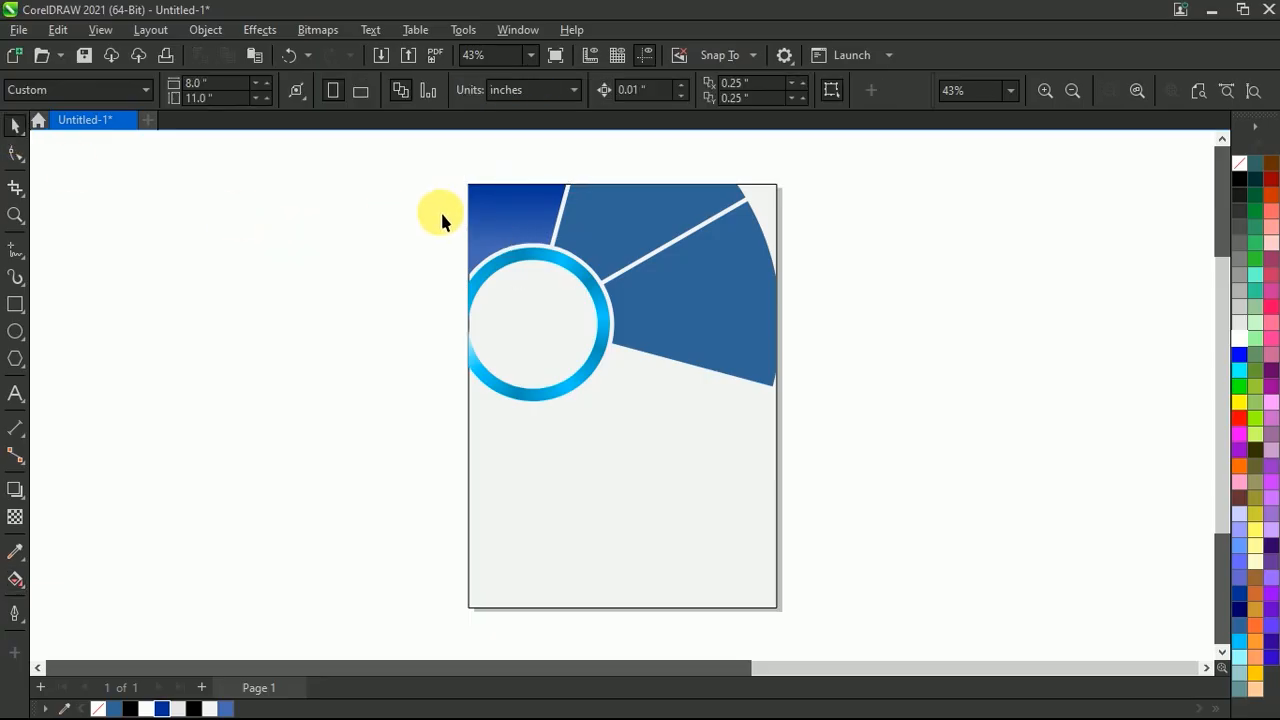
Step: Copy the dark-to-light blue gradient onto the other two segments and angle it so the lighter blue faces the ring
drag(517, 211, 711, 293)
click(720, 257)
click(771, 357)
click(831, 318)
click(722, 316)
click(15, 579)
drag(672, 330, 613, 317)
drag(680, 210, 786, 286)
click(597, 228)
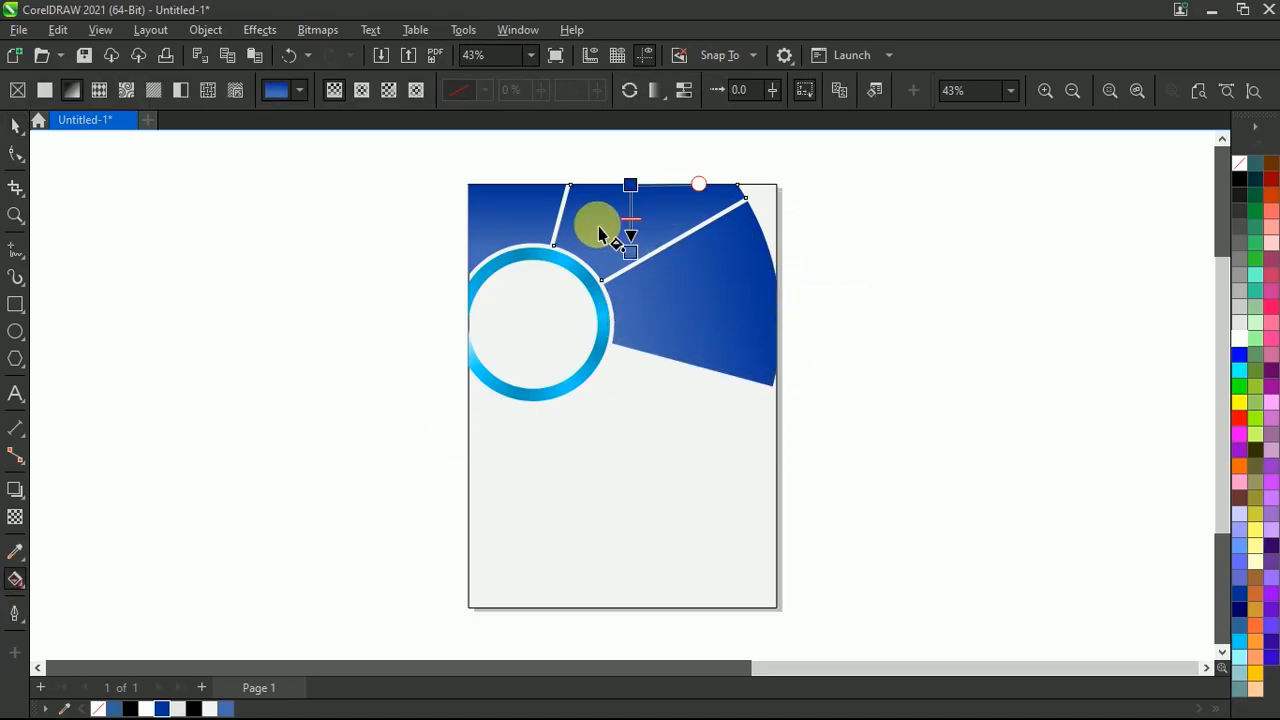
click(491, 214)
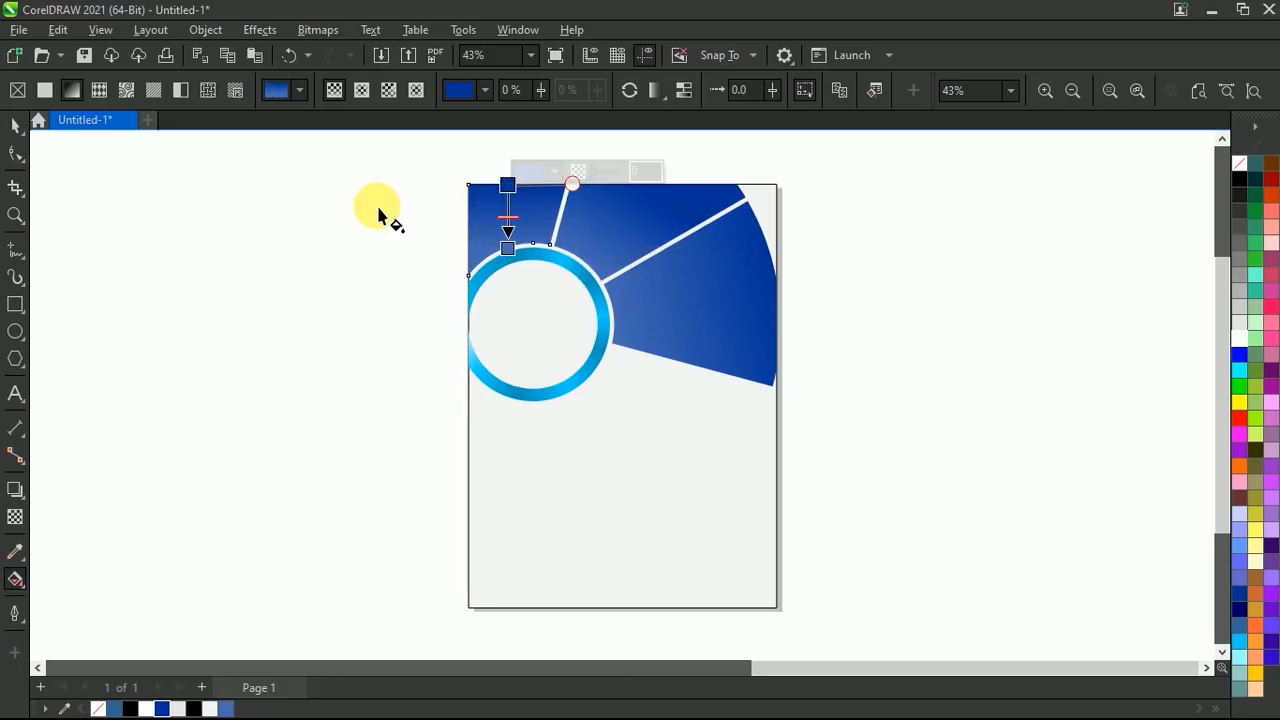
click(6, 125)
click(183, 214)
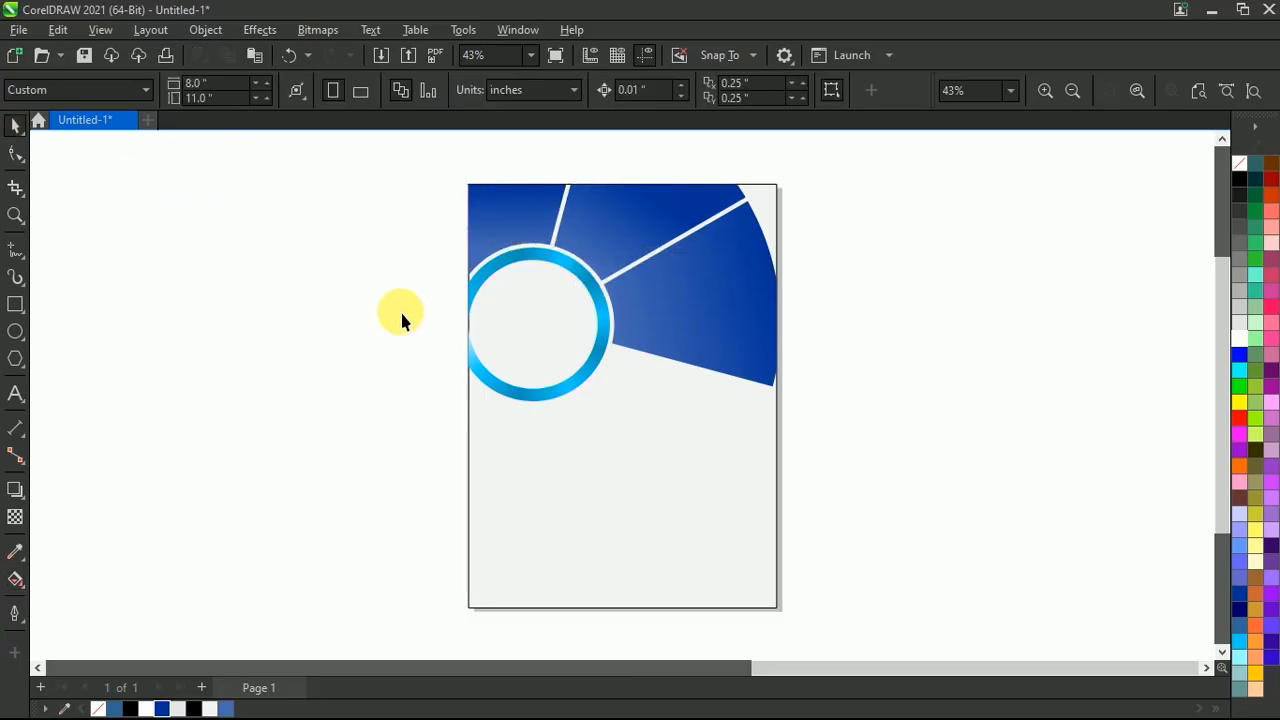
Step: Import the skyline picture 9 from the Building pic folder and place it beside the page
key(ctrl+i)
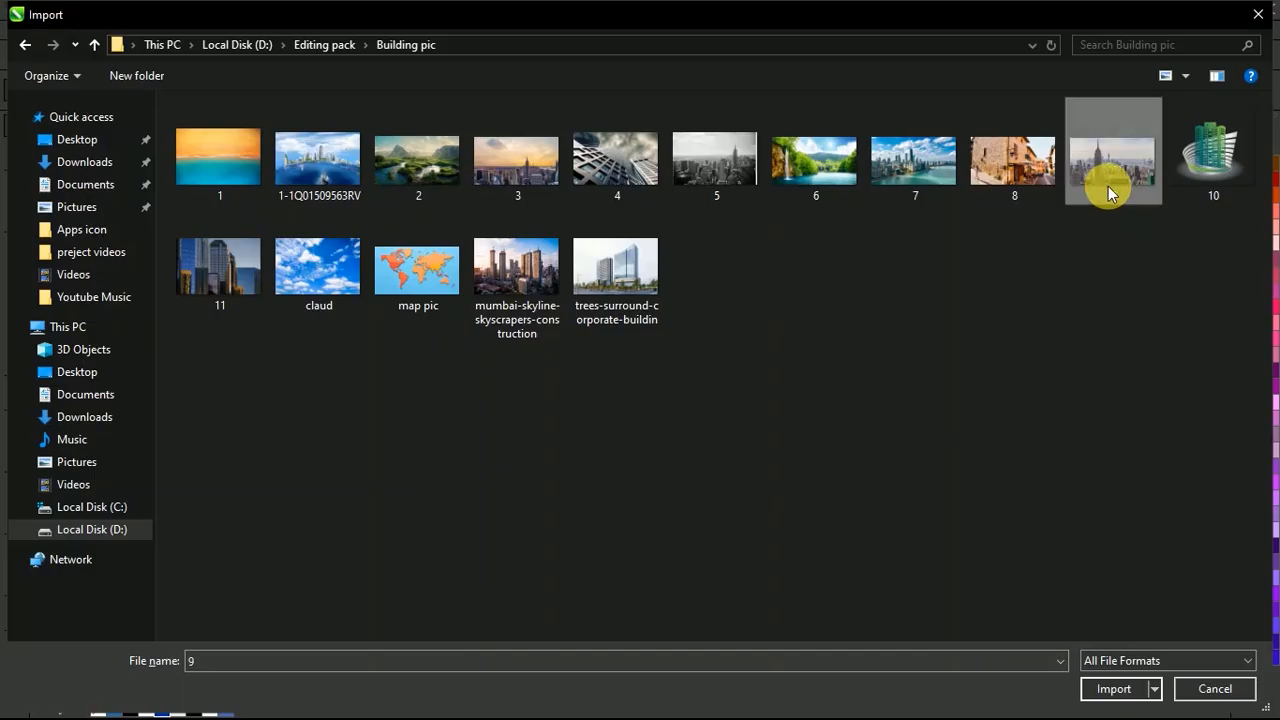
double_click(1108, 177)
drag(148, 276, 426, 430)
click(100, 384)
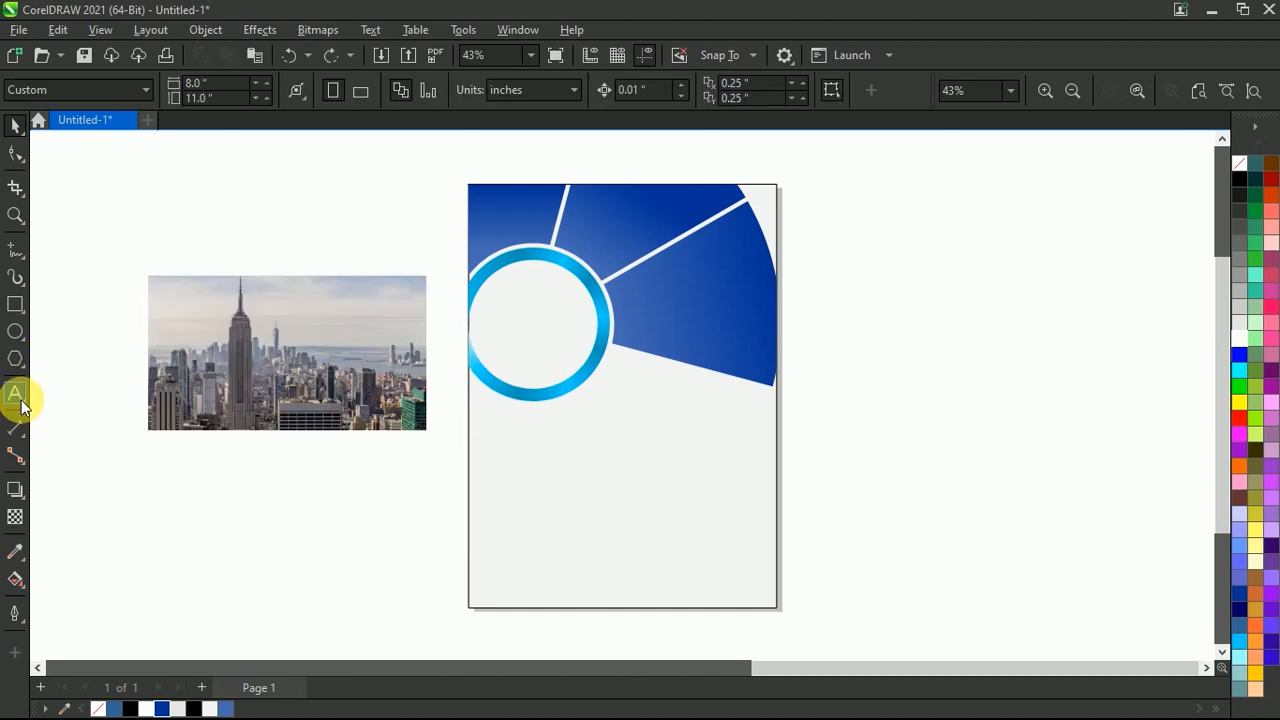
Step: Create a blue circle inside the ring with Smart Fill and remove its outline
click(15, 580)
click(50, 600)
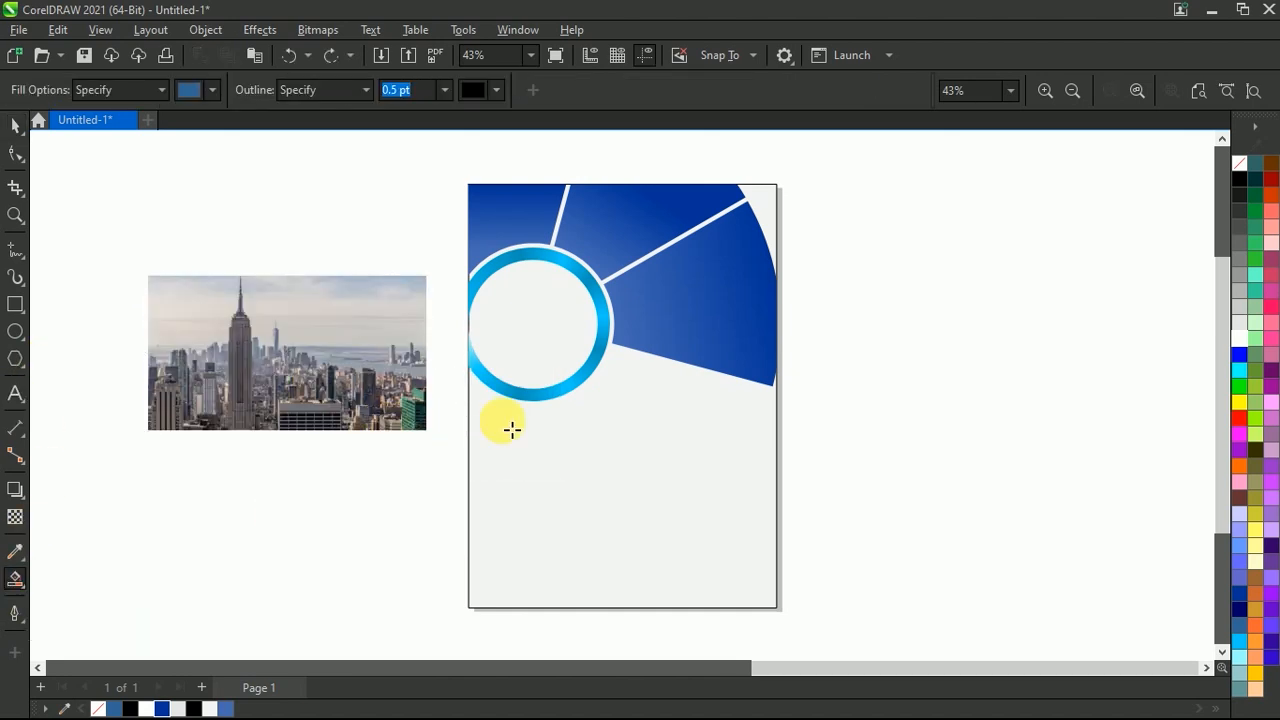
click(528, 329)
key(space)
click(551, 320)
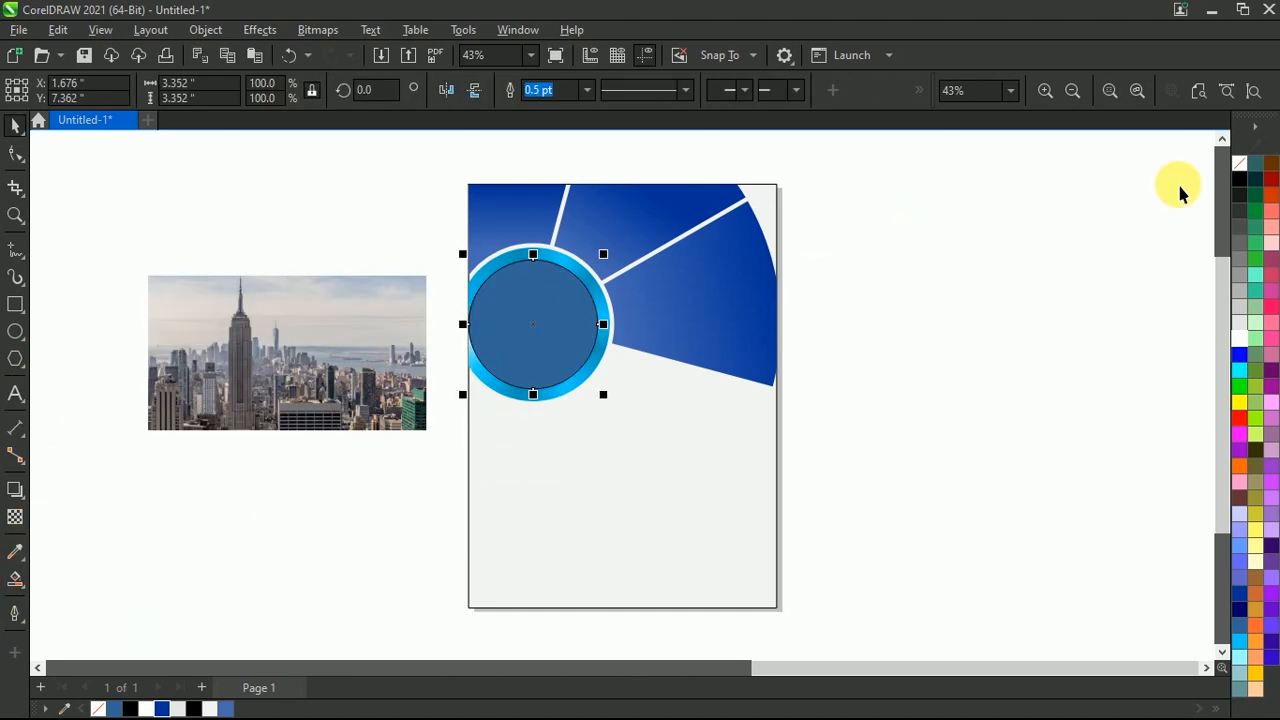
right_click(1238, 164)
click(1175, 181)
Step: PowerClip the skyline photo into the circle, scaling and shifting it so the tall tower stands in the middle
drag(229, 349, 515, 311)
click(575, 371)
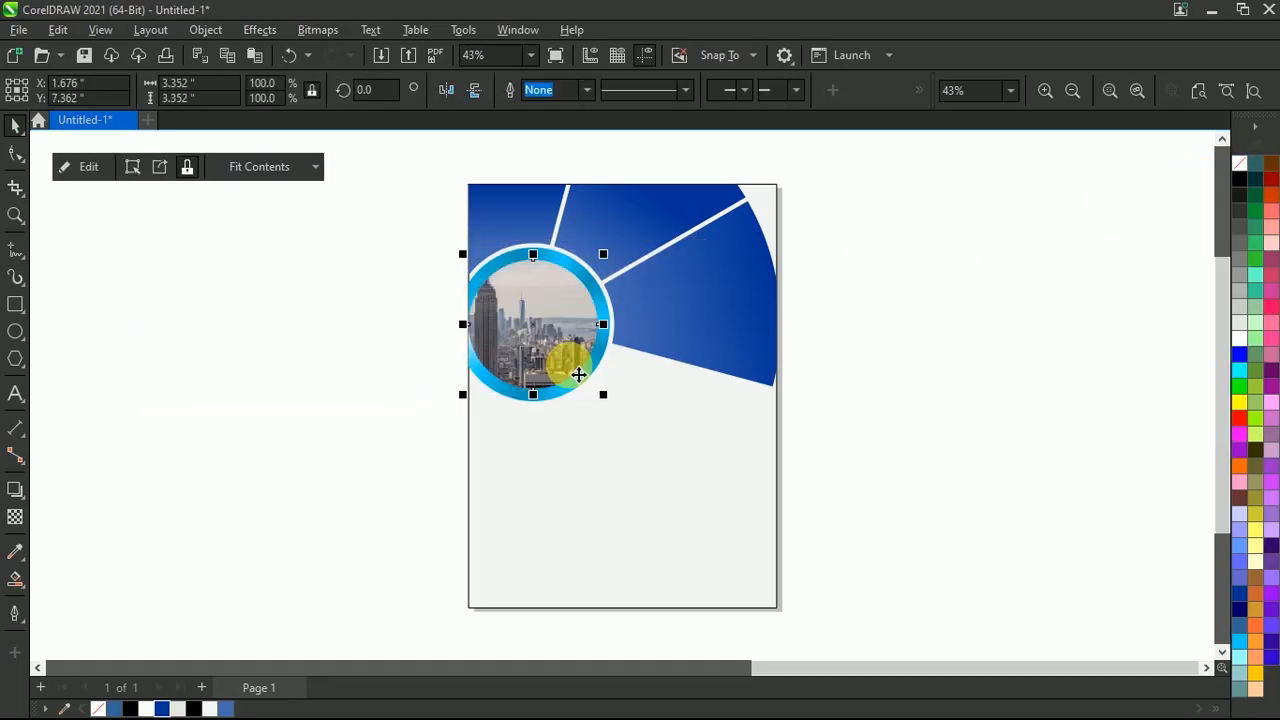
click(94, 166)
drag(545, 257, 545, 270)
drag(686, 428, 690, 400)
drag(510, 345, 580, 346)
click(86, 168)
click(306, 251)
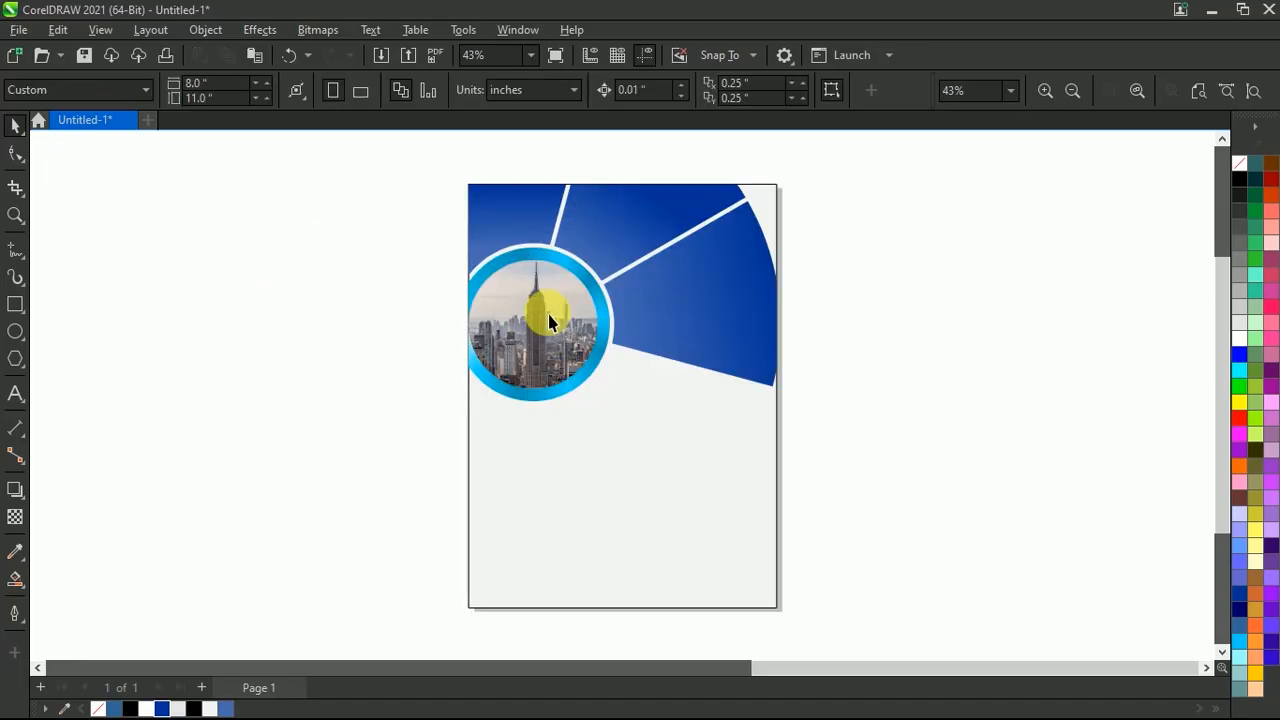
Step: Remove the outline from all objects on the page and preview the layout full screen
scroll(956, 216, down, 1)
drag(817, 174, 423, 540)
click(1195, 92)
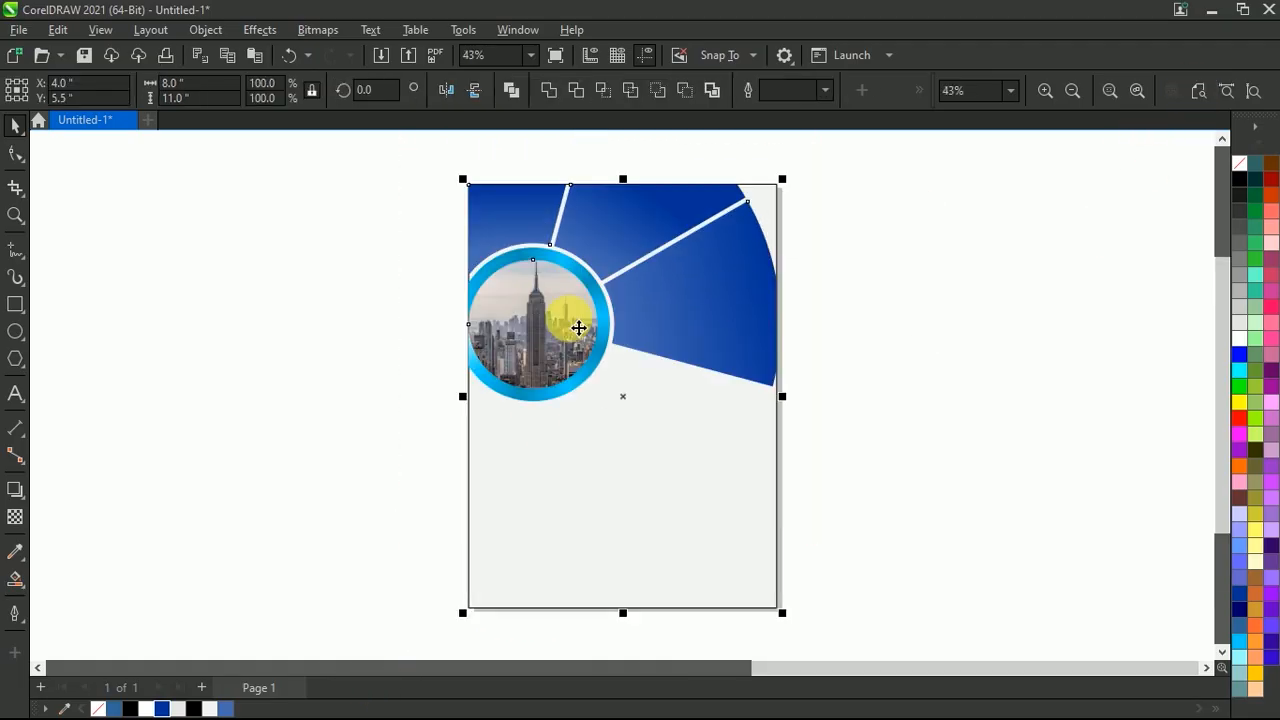
right_click(1247, 167)
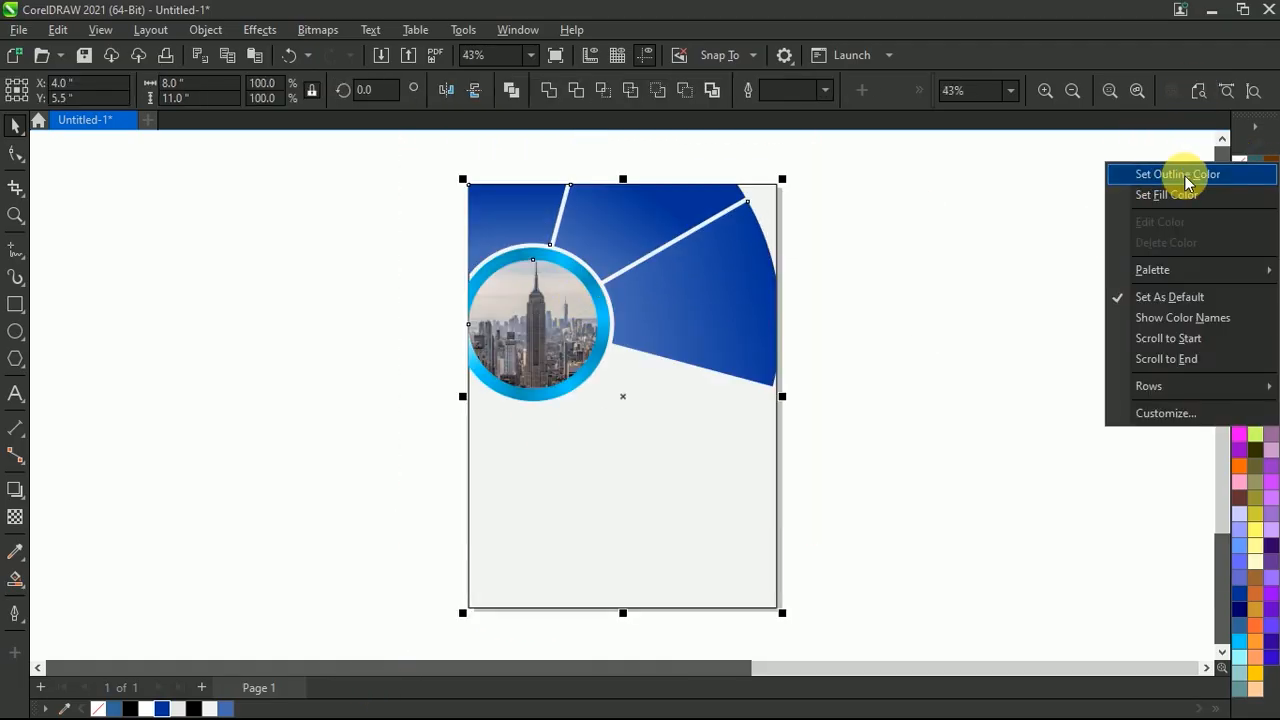
click(1187, 178)
click(838, 313)
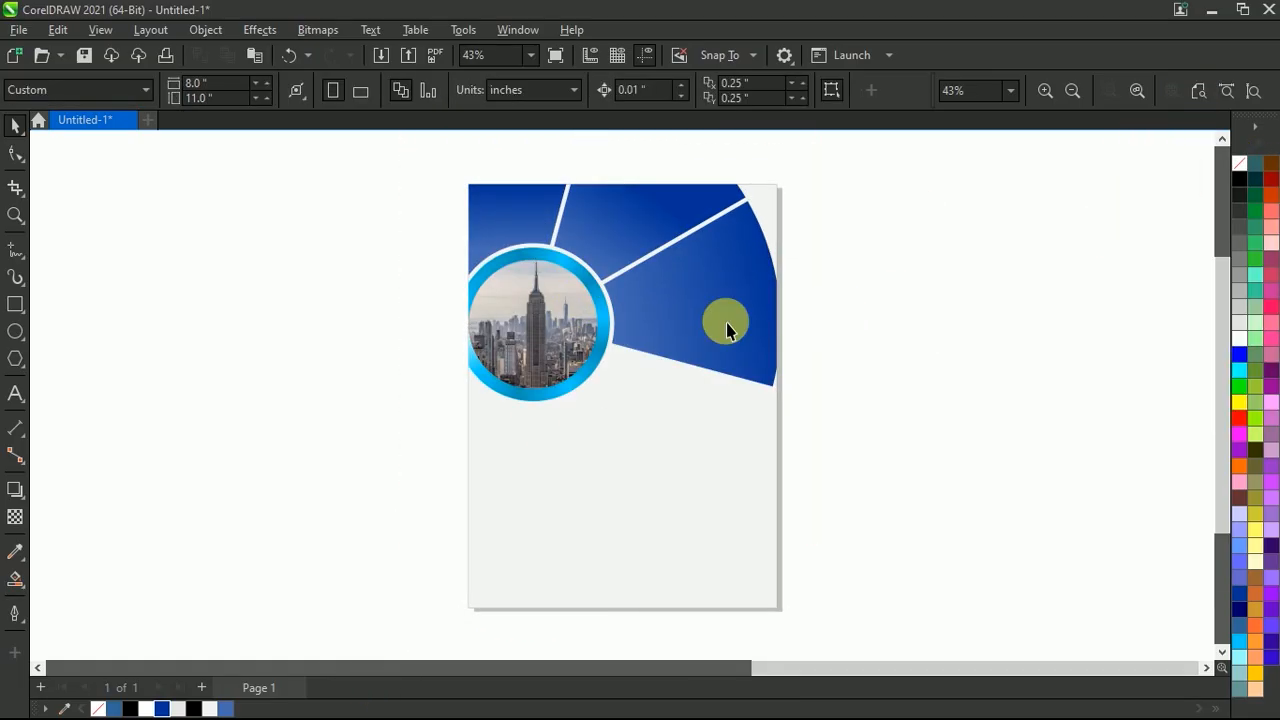
right_click(913, 230)
click(942, 249)
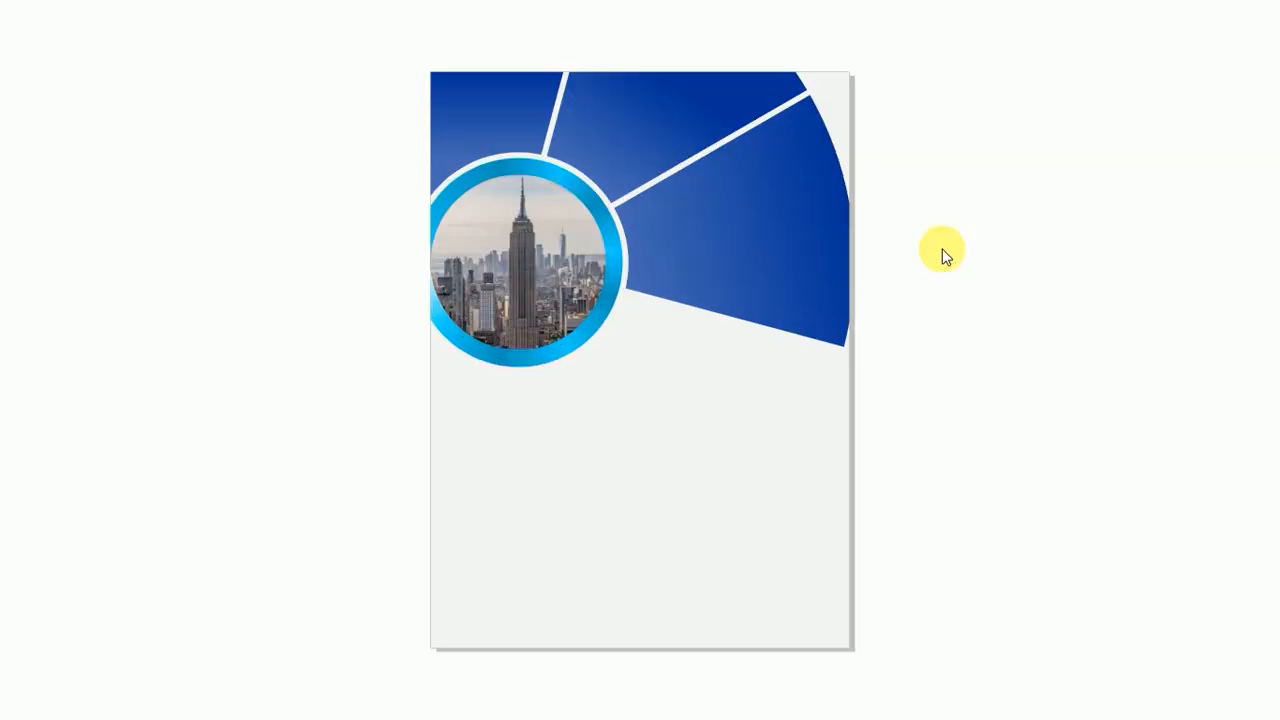